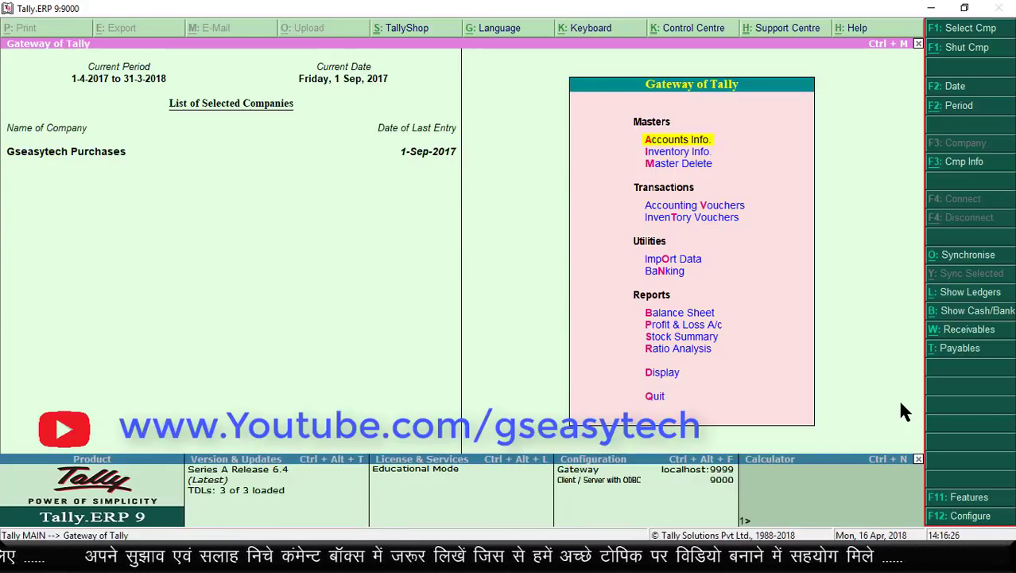
- Open the Building A/c ledger for alteration as a single ledger
key("Return")
key("Down")
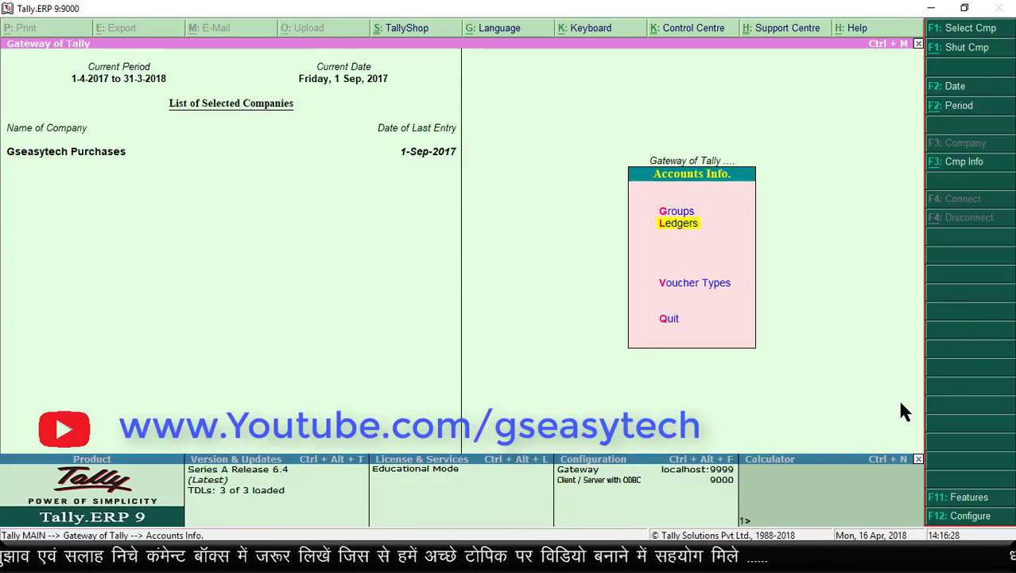
key("Return")
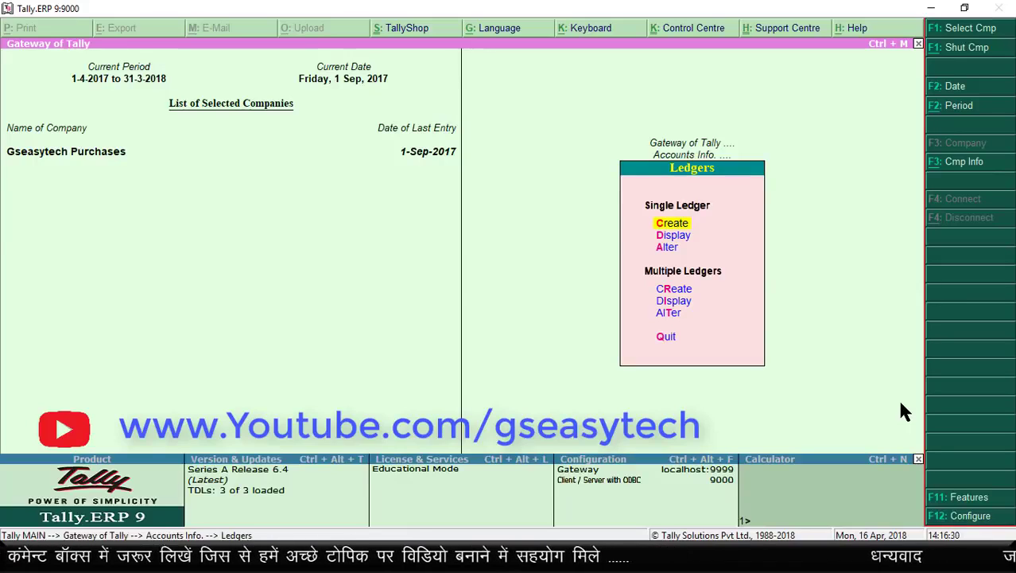
key("Down")
key("Down")
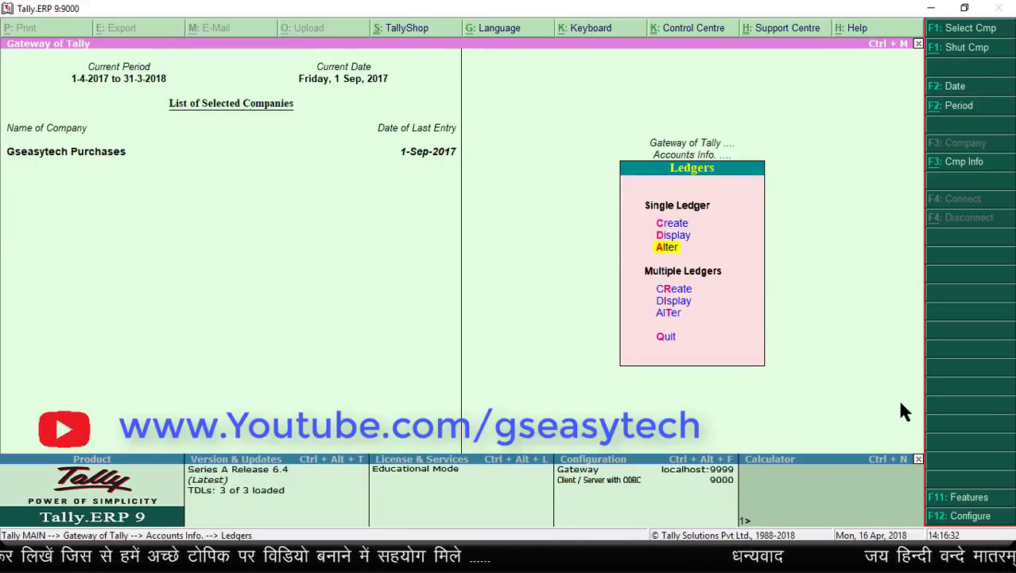
key("Return")
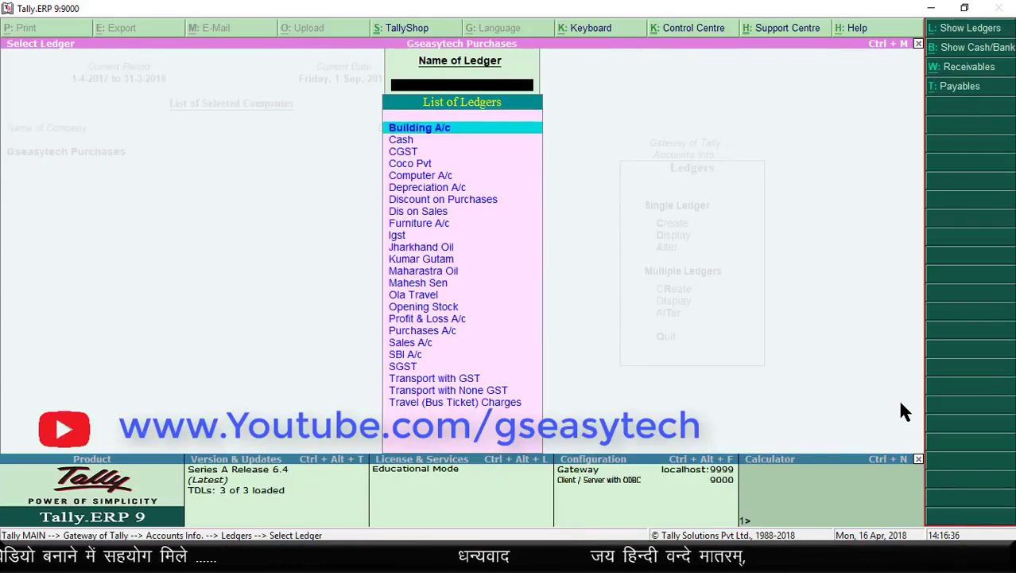
key("Return")
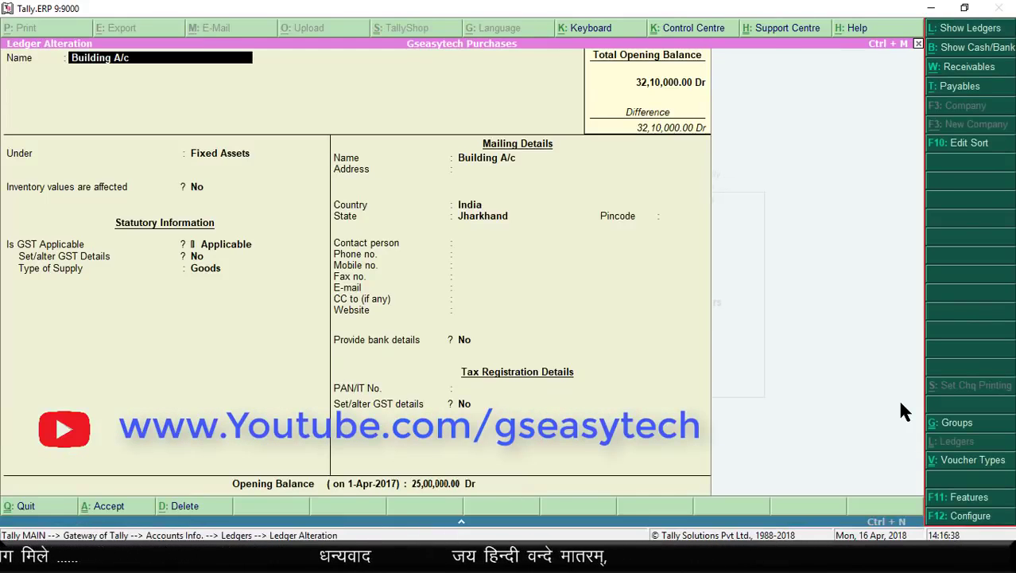
- Examine the Building A/c ledger's group, statutory details, mailing details and opening balance, and accept the ledger
key("Return")
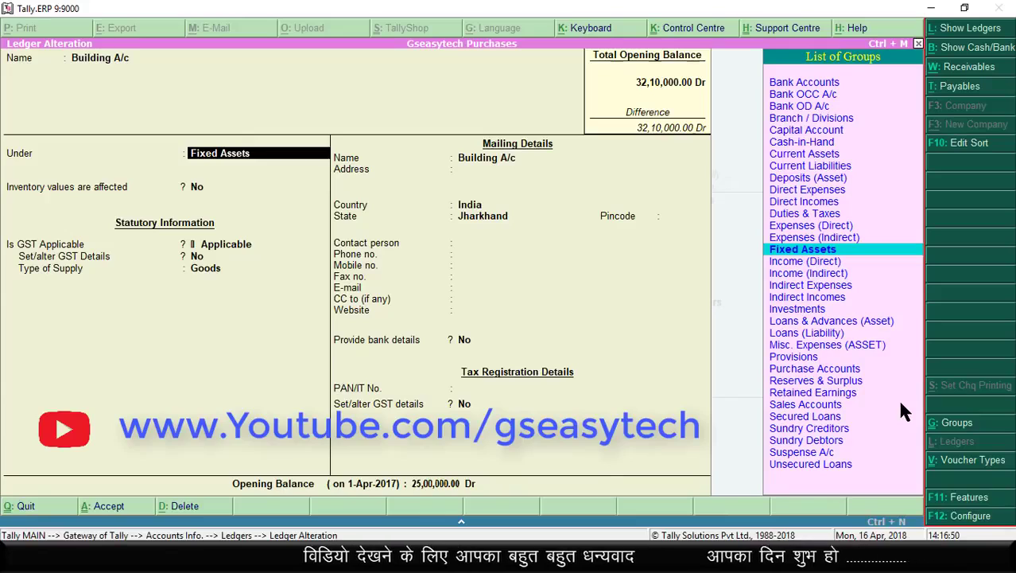
key("Return")
key("Return")
key("Return")
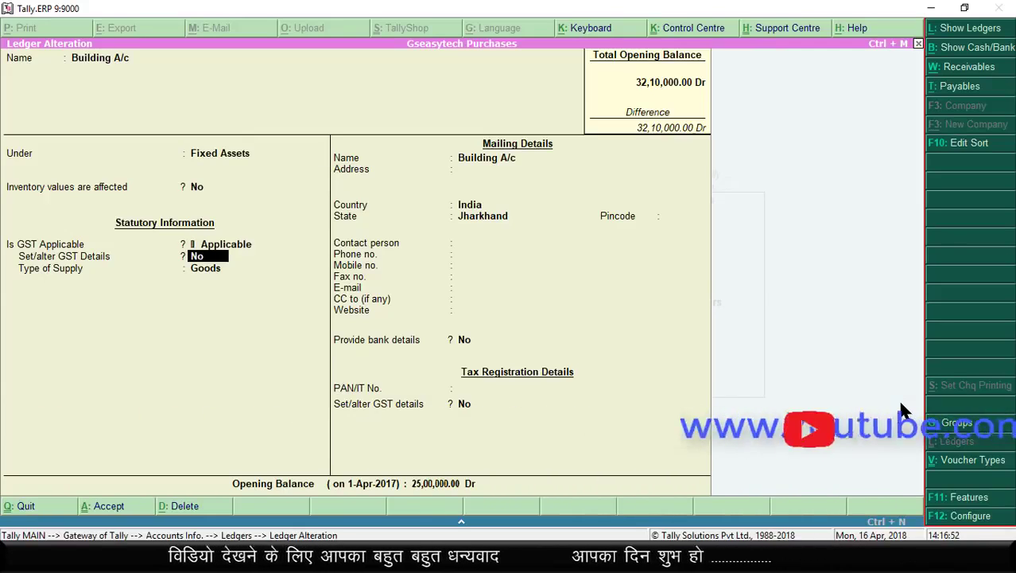
key("Return")
key("Return")
key("Return")
key("Return")
key("Return")
key("Return")
key("Return")
key("Return")
key("Return")
key("Return")
key("Return")
key("Return")
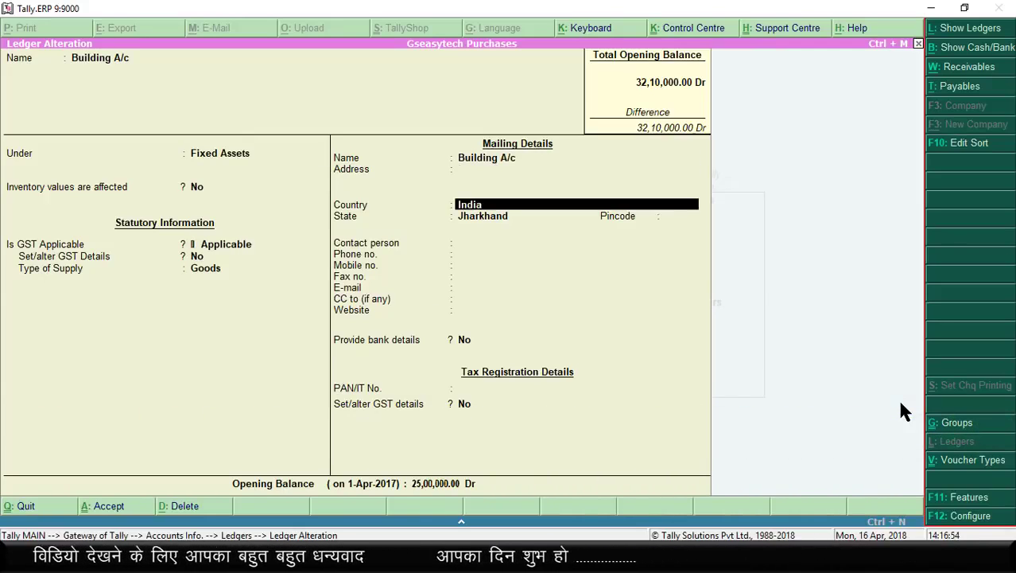
key("Return")
key("Return")
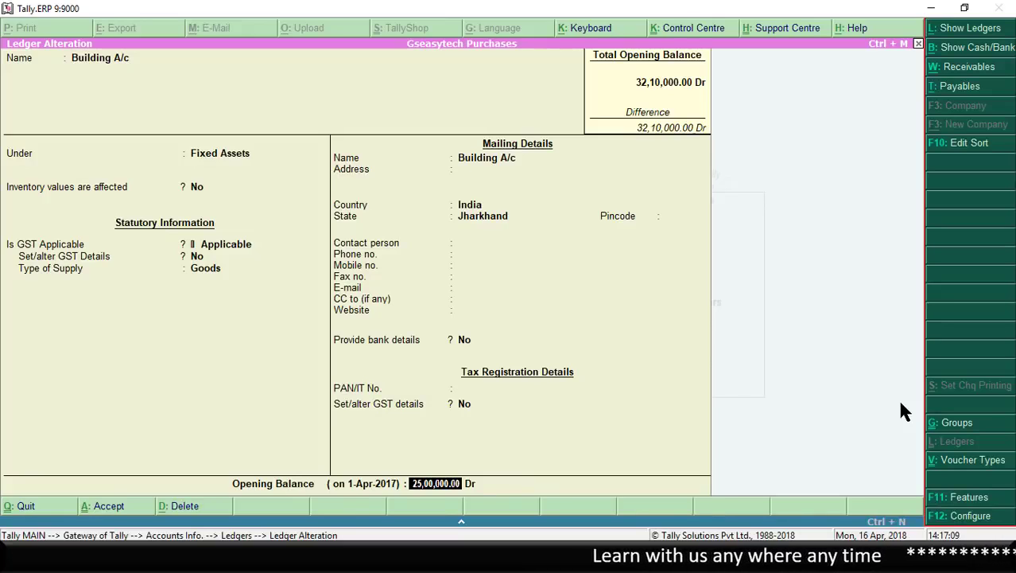
key("Return")
key("Return")
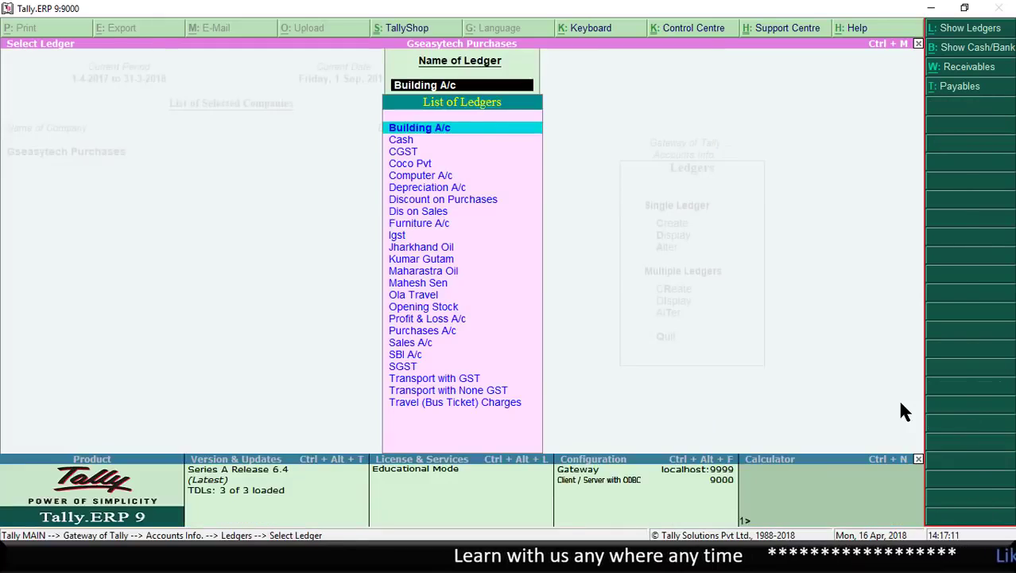
- Open the Furniture A/c ledger, examine its group, GST settings and opening balance, and accept the ledger
type("Fu")
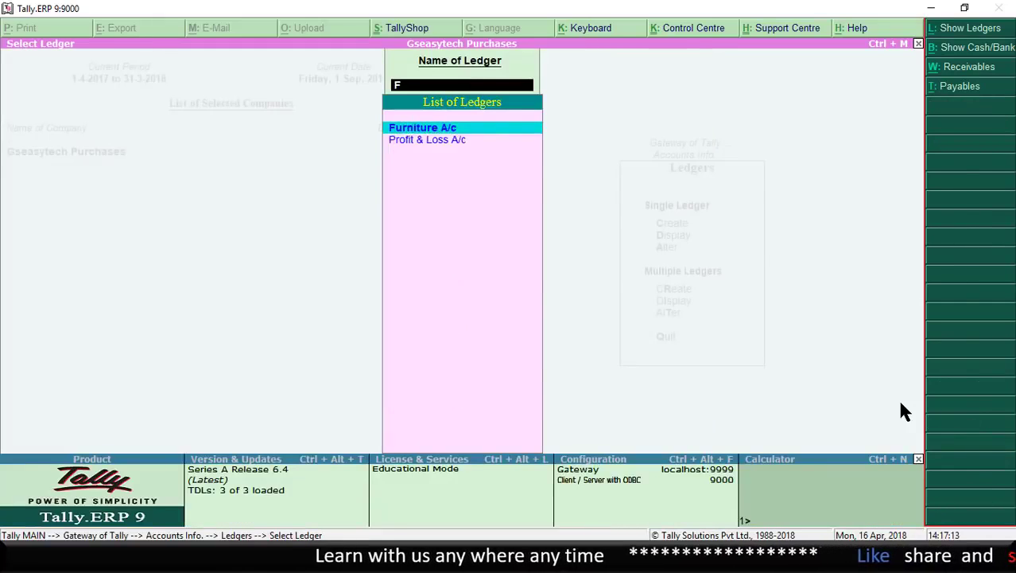
key("Return")
key("Return")
key("Return")
key("Return")
key("Return")
key("Return")
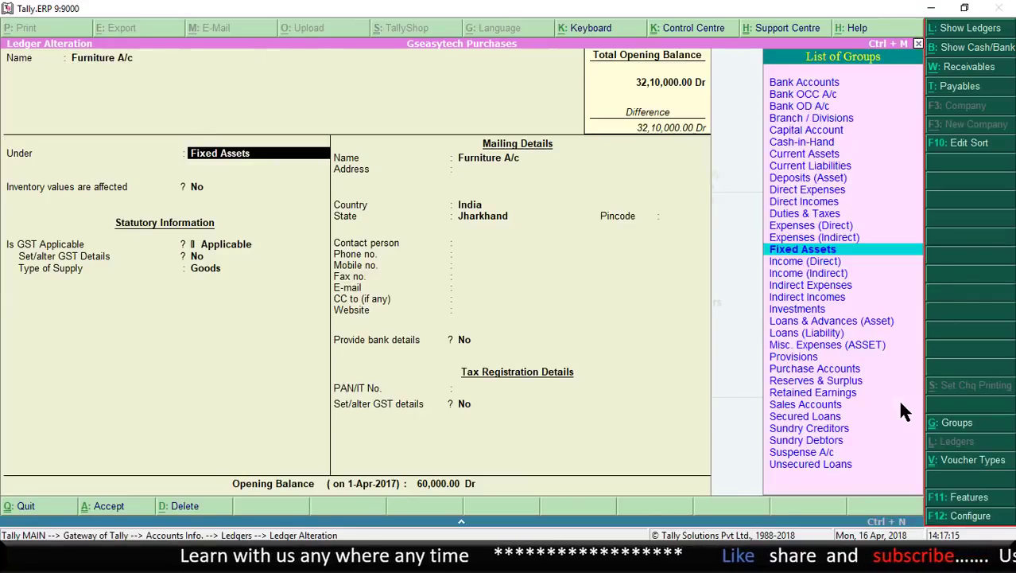
key("Return")
key("Return")
key("Return")
key("Return")
key("Return")
key("Return")
key("Return")
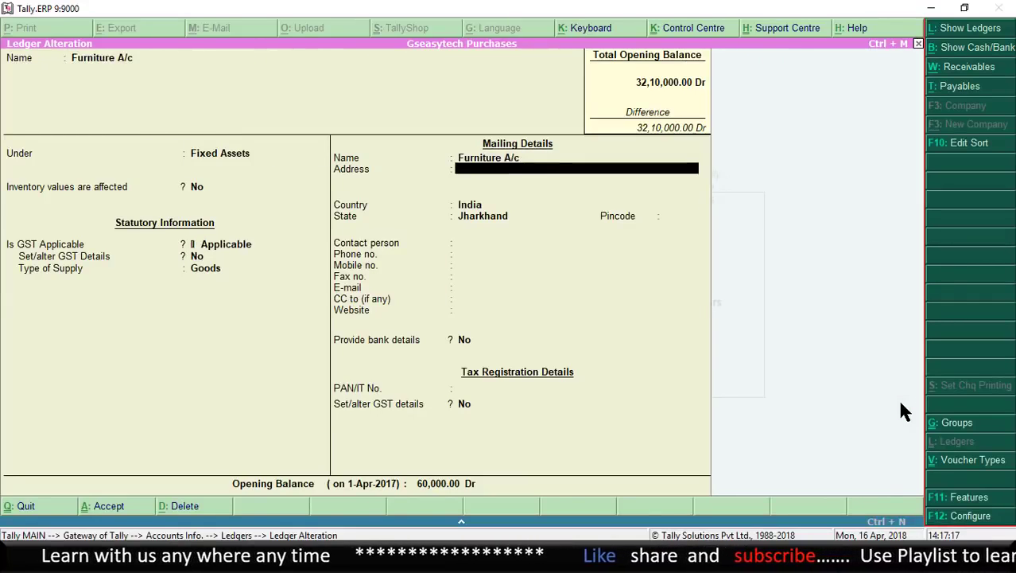
key("Return")
key("Return")
key("Return")
key("Return")
key("Return")
key("Return")
key("Return")
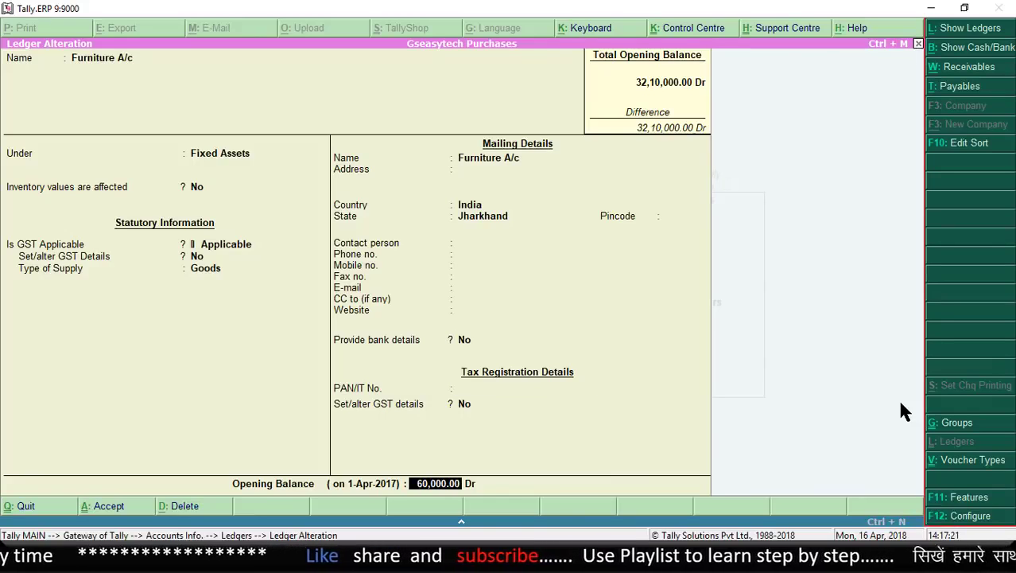
key("Return")
key("Return")
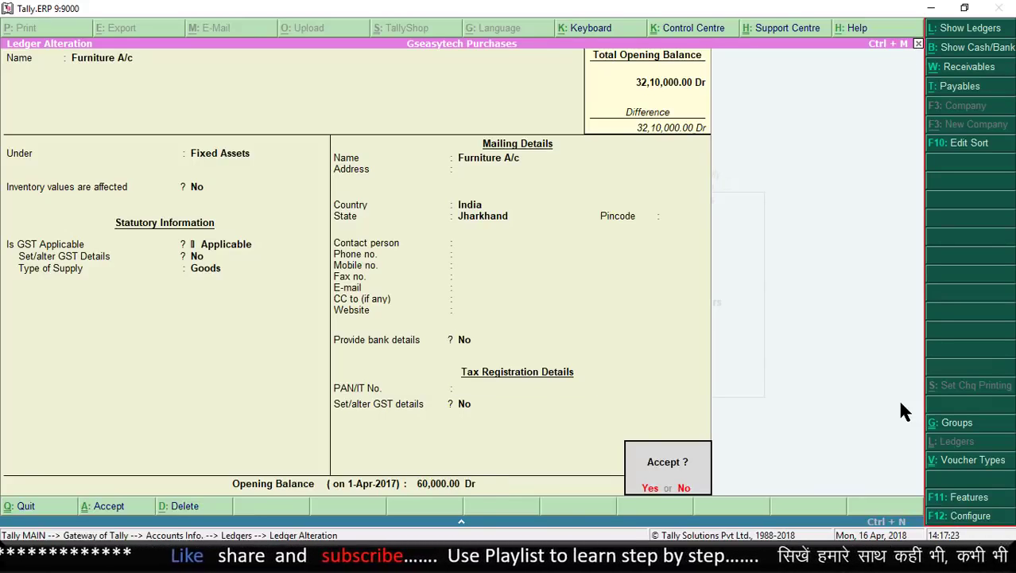
key("Return")
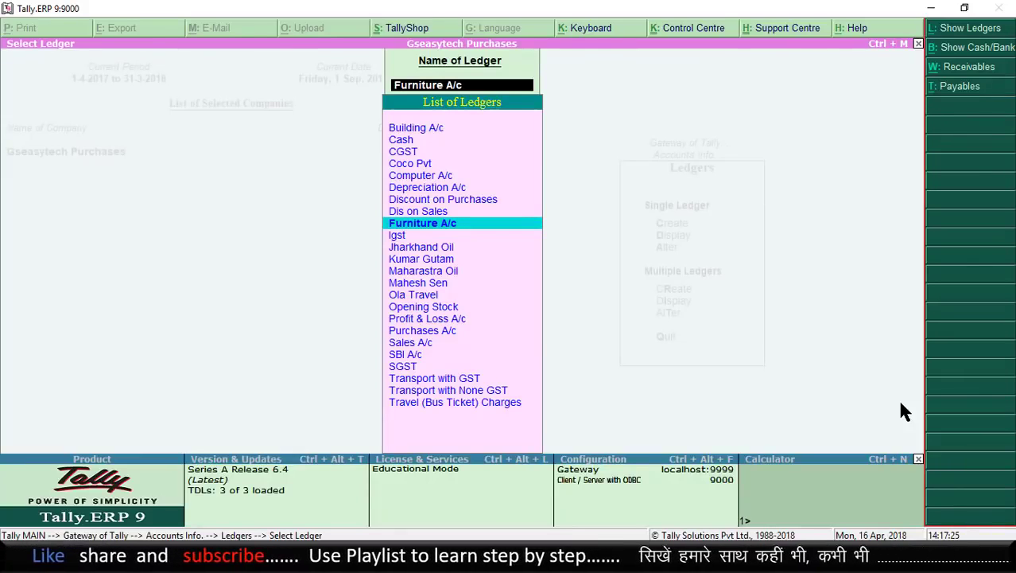
- Alter the Depreciation A/c ledger, keeping the Indirect Expenses group with type of ledger Not Applicable, and save it
type("De")
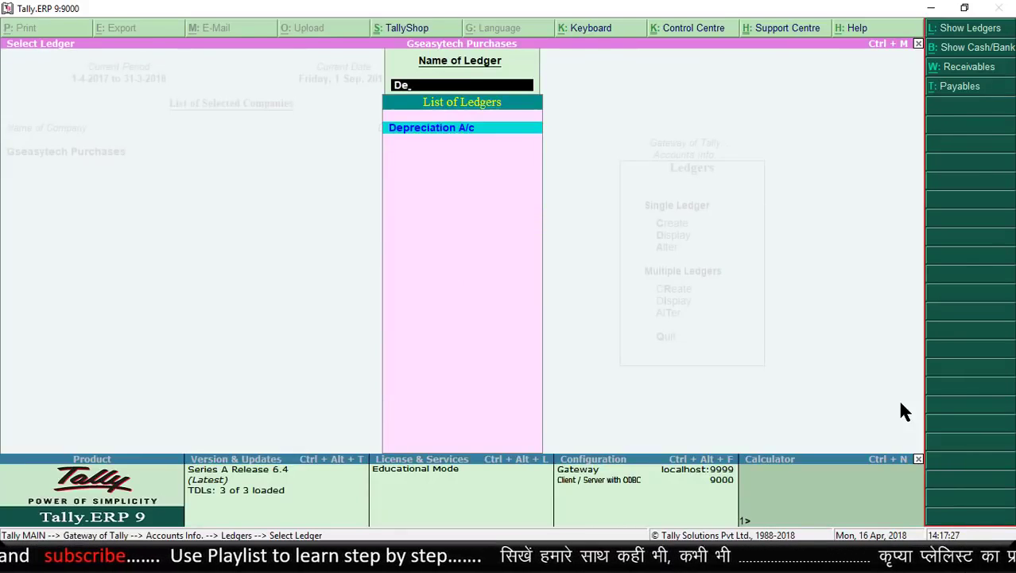
key("Return")
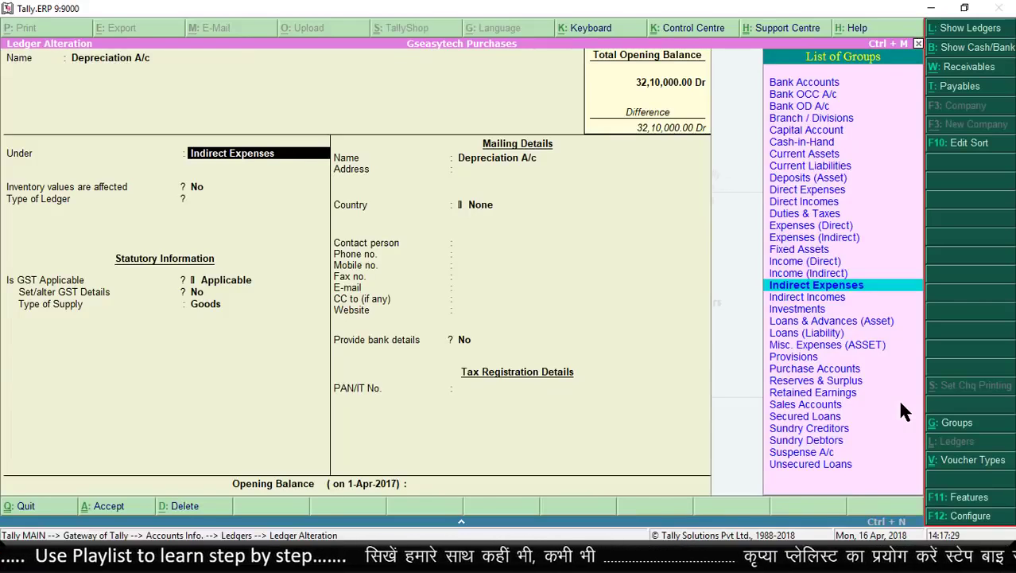
key("Return")
key("Return")
key("Return")
key("Return")
key("Return")
key("Return")
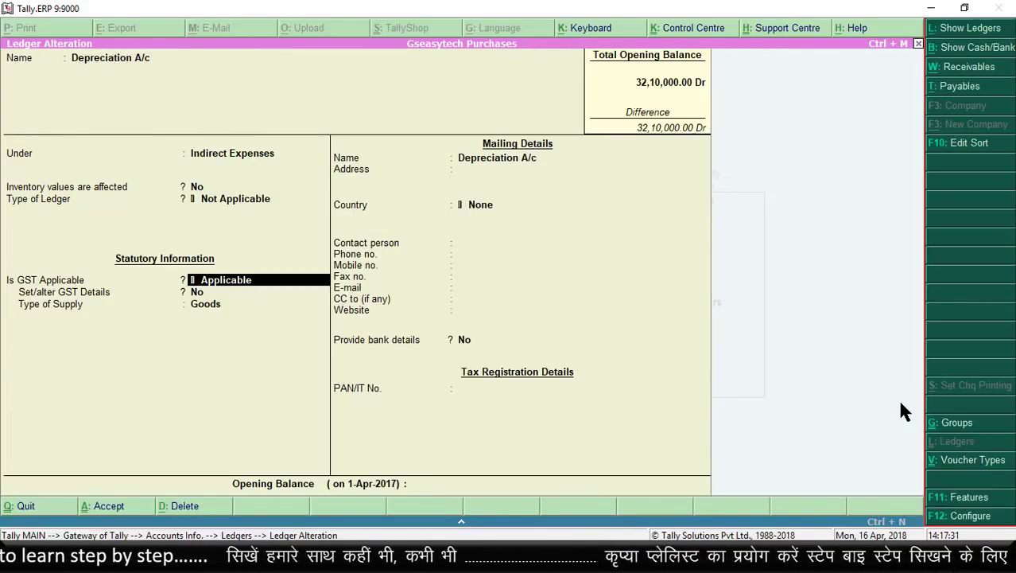
key("Return")
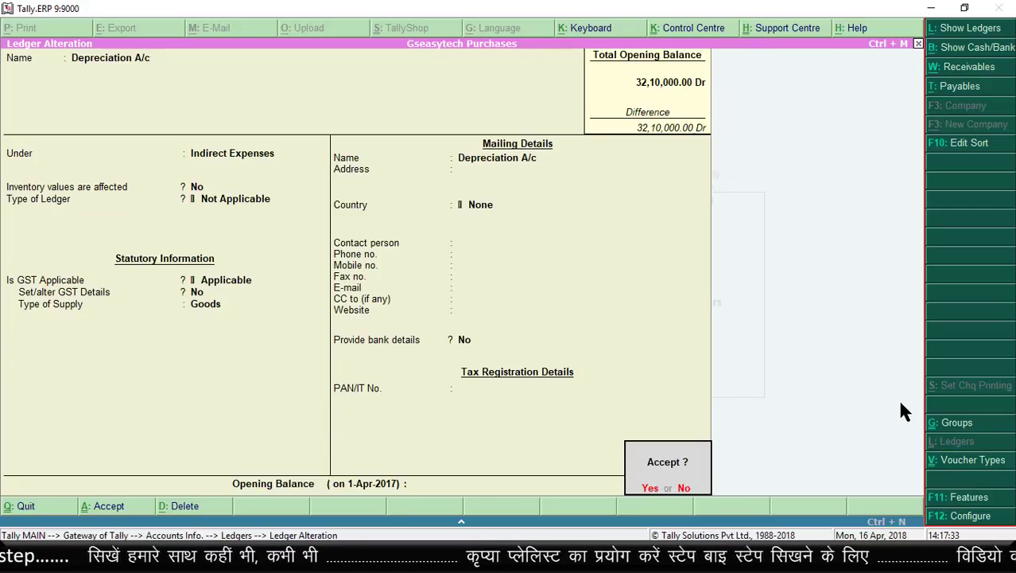
key("Return")
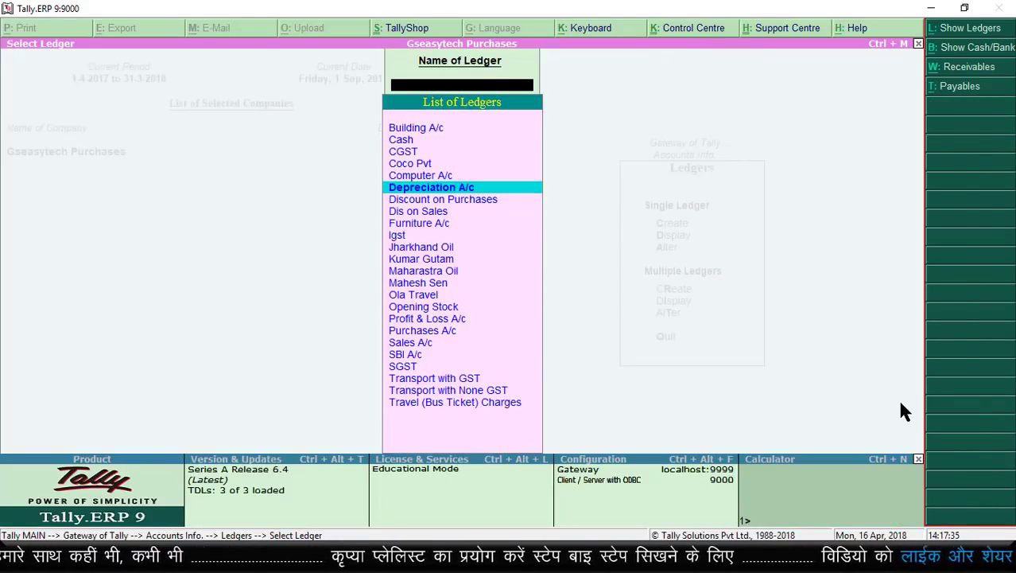
- Leave ledger alteration and start a new Journal accounting voucher
key("Escape")
key("Escape")
key("Escape")
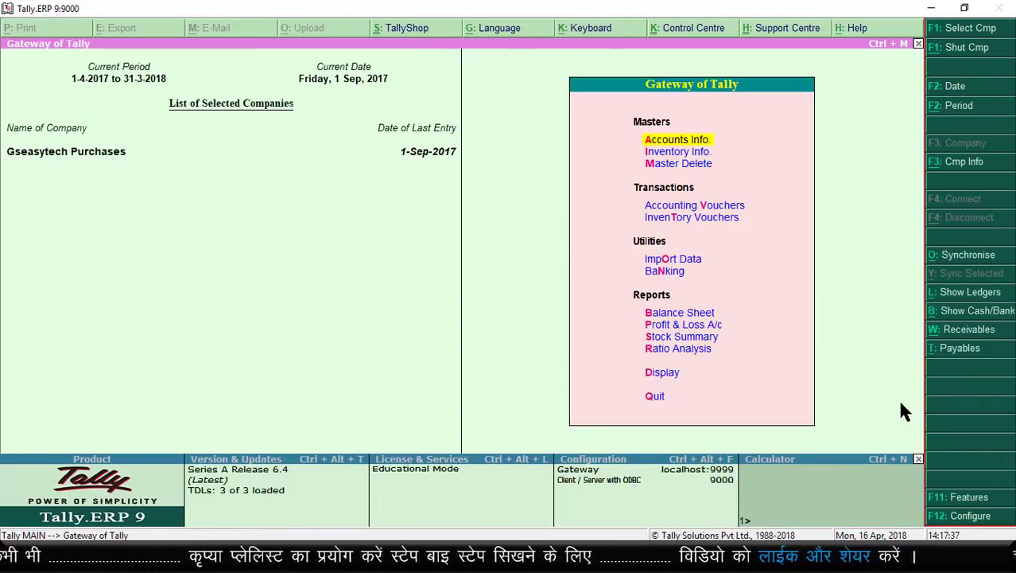
key("Down")
key("Down")
key("Down")
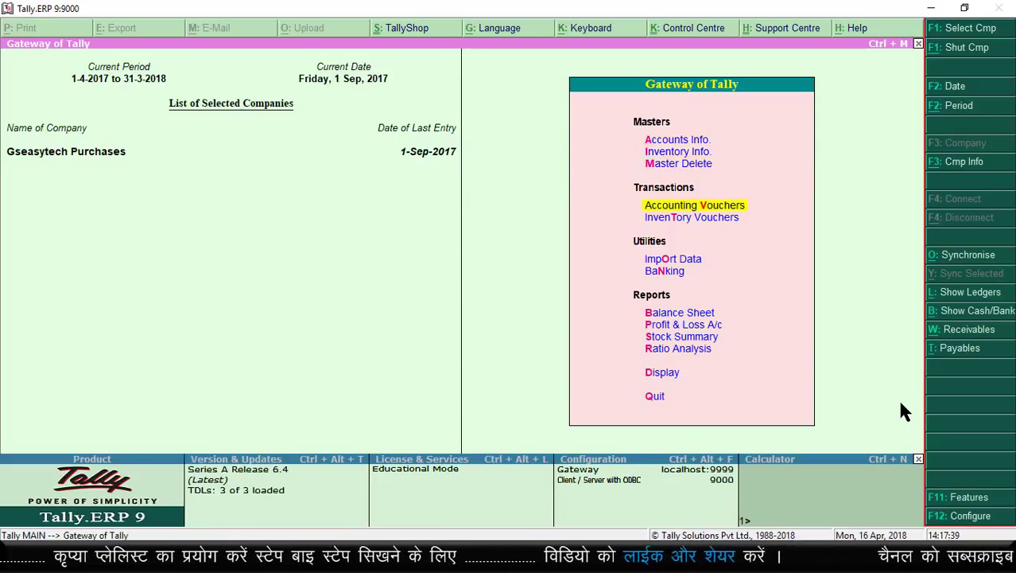
key("Return")
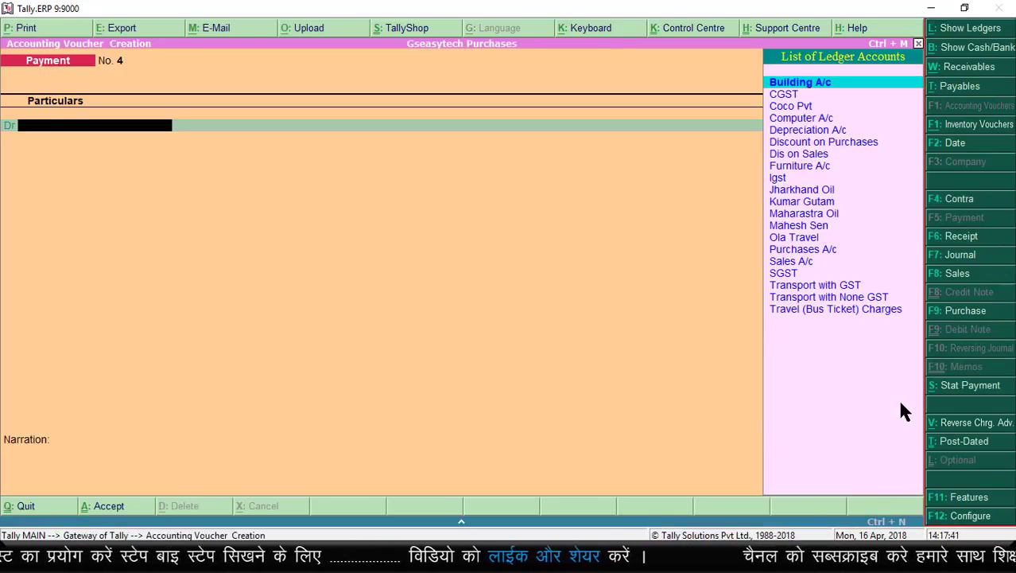
left_click(960, 260)
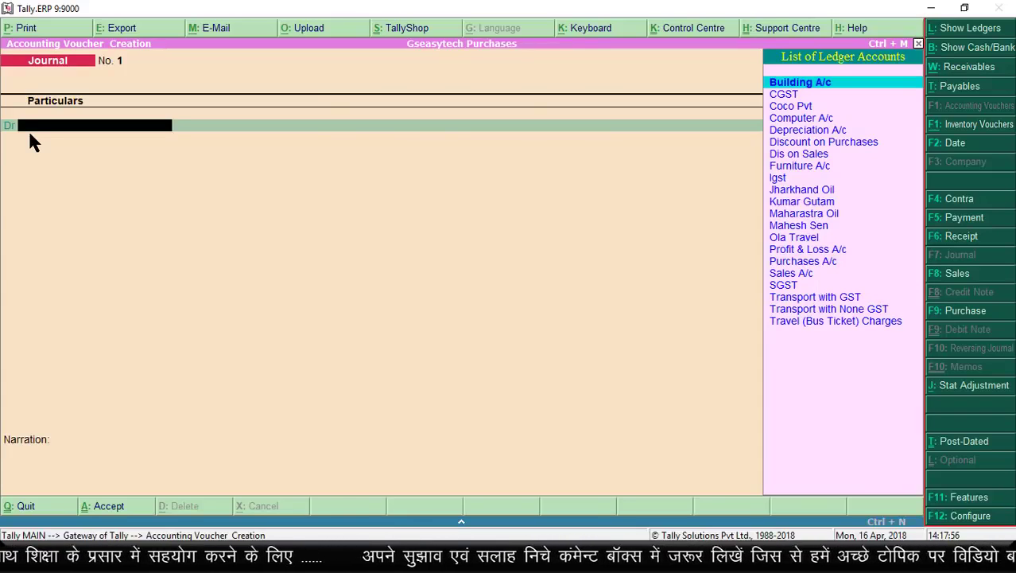
- Debit Depreciation A/c with 2,000 in the journal voucher
type("De")
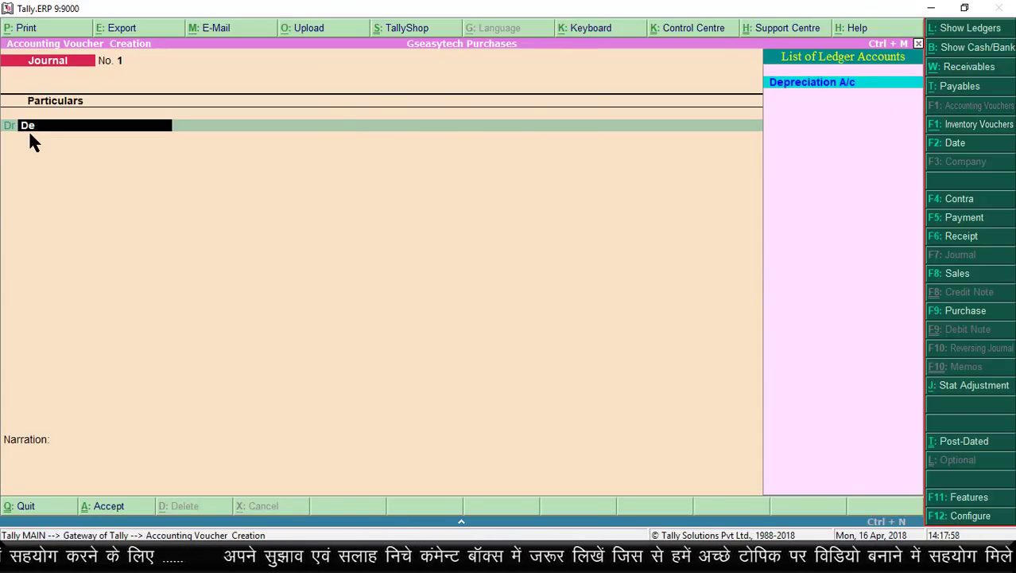
key("Return")
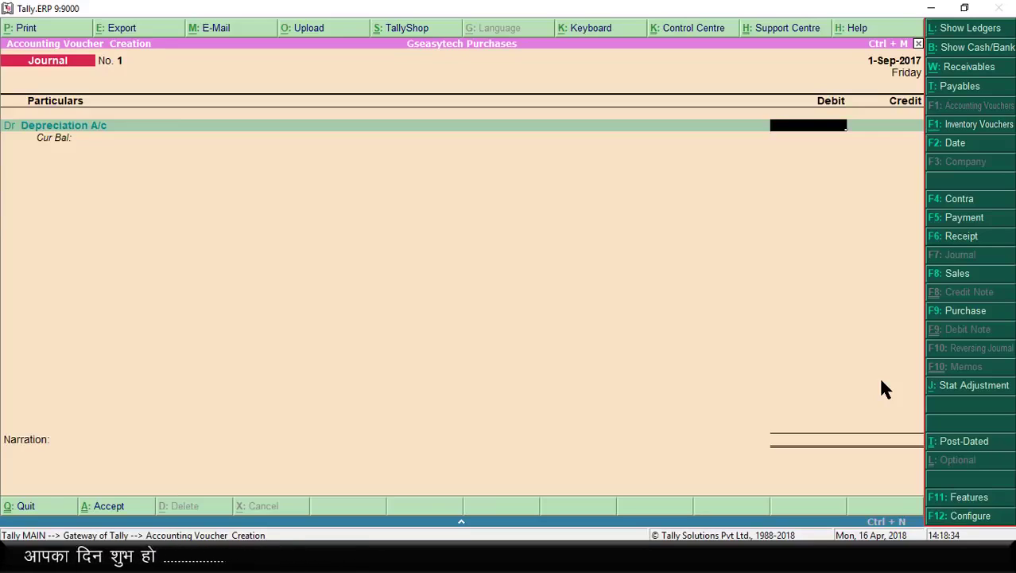
type("2,000")
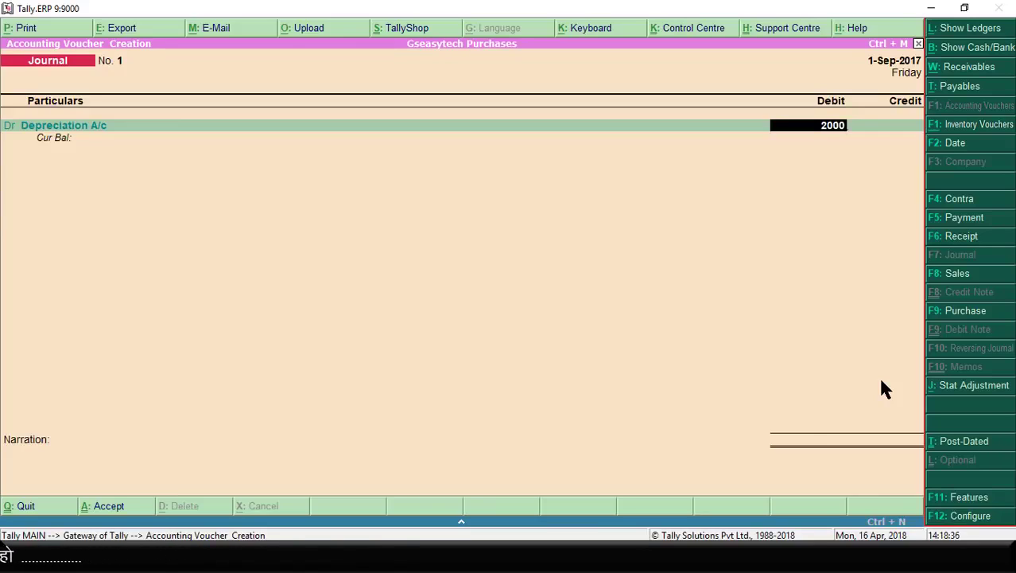
key("Return")
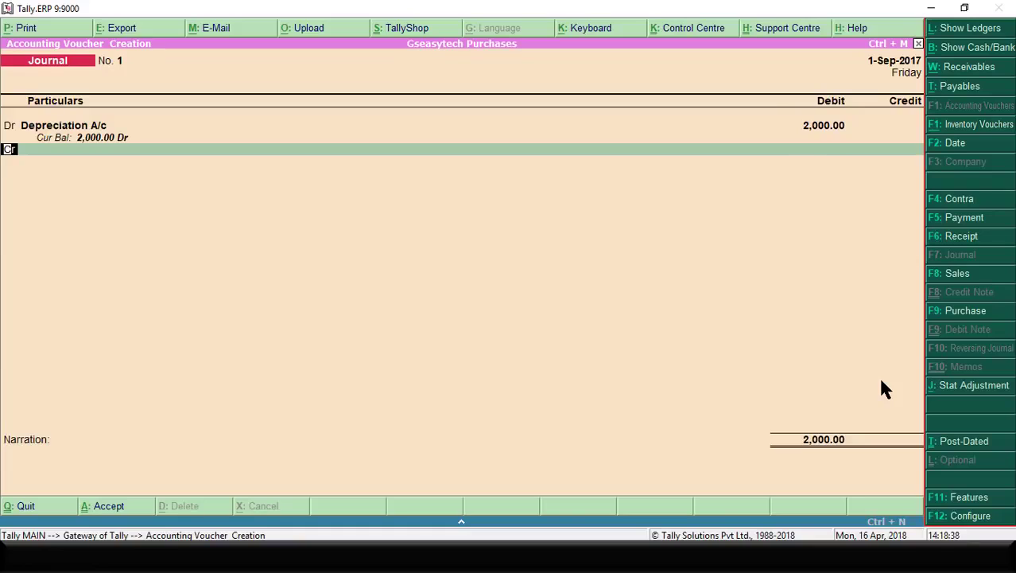
- Credit Building A/c with 1,000 as the voucher's first credit entry
key("Return")
type("Bu")
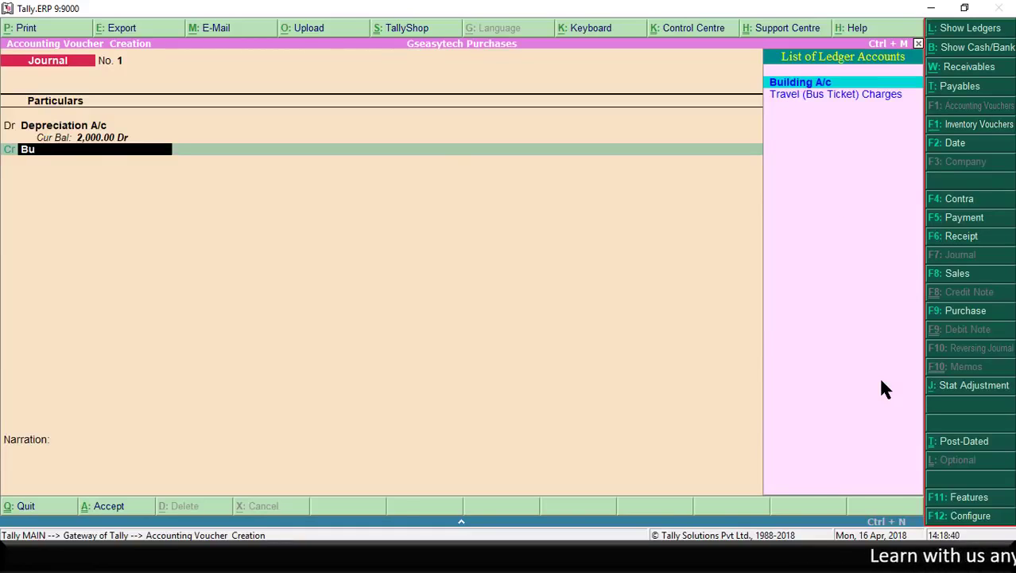
key("Return")
type("1,000")
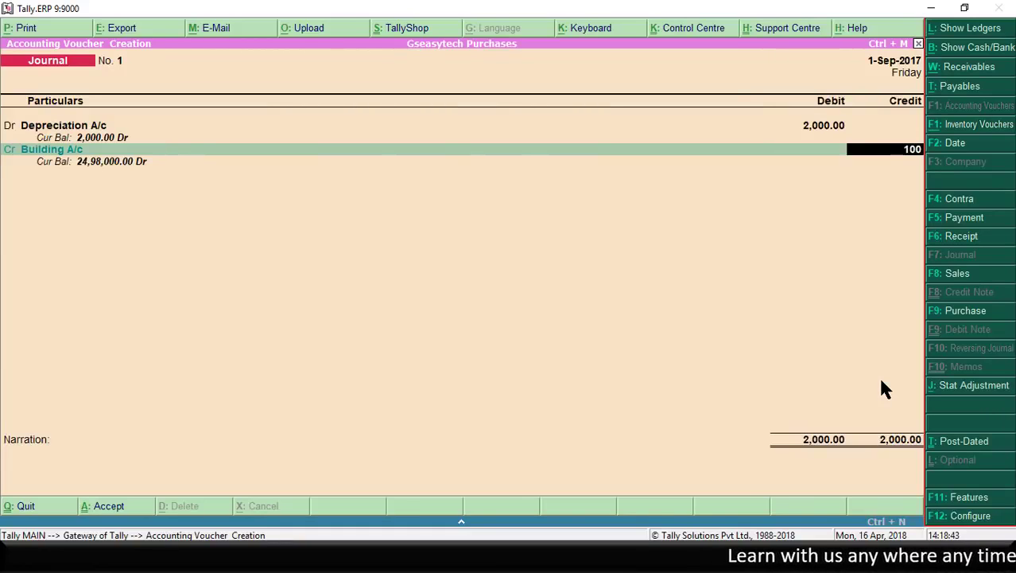
key("Return")
- Credit Furniture A/c with the remaining 1,000 and leave the voucher's narration blank
key("Return")
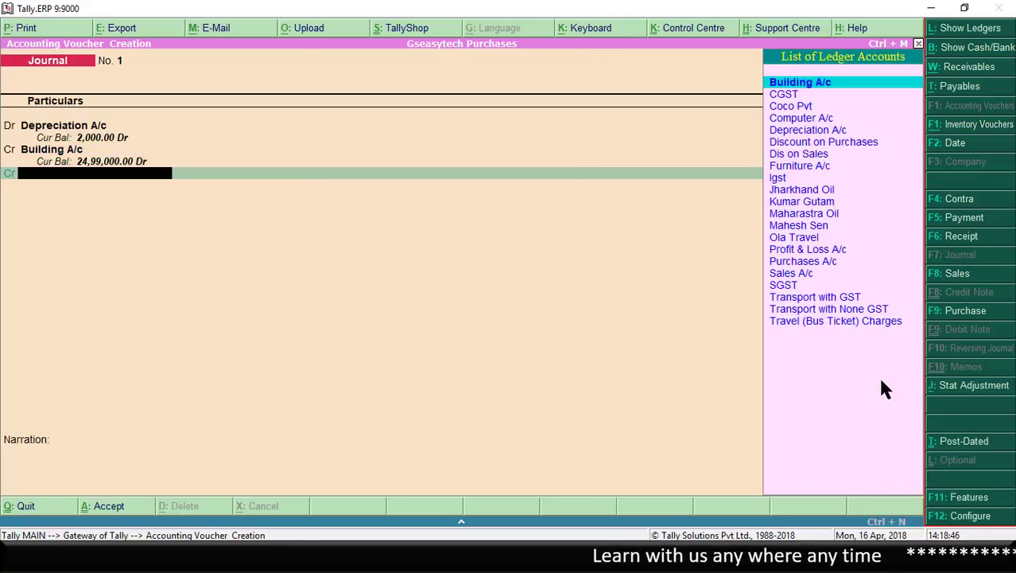
type("F")
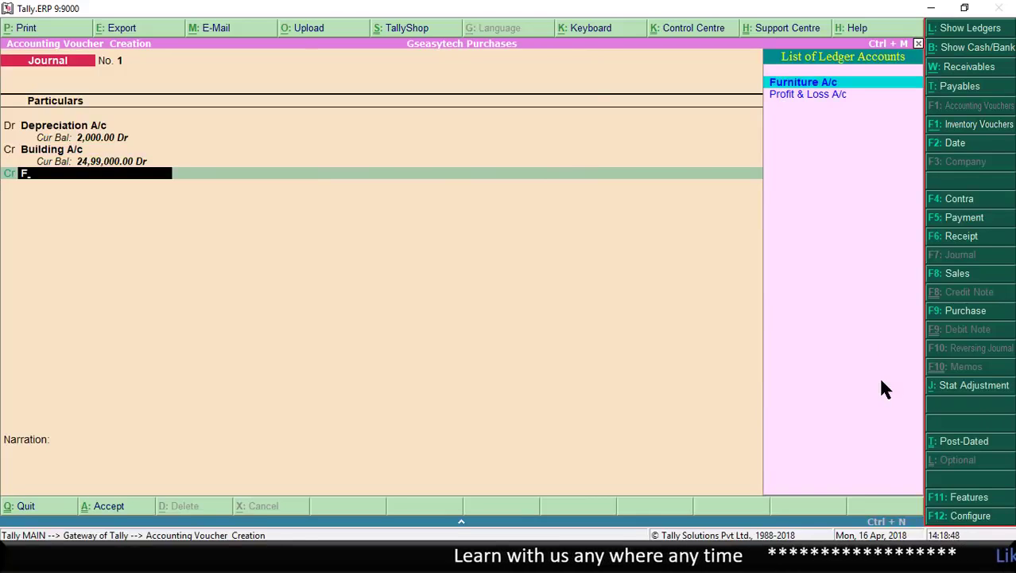
key("Return")
key("Return")
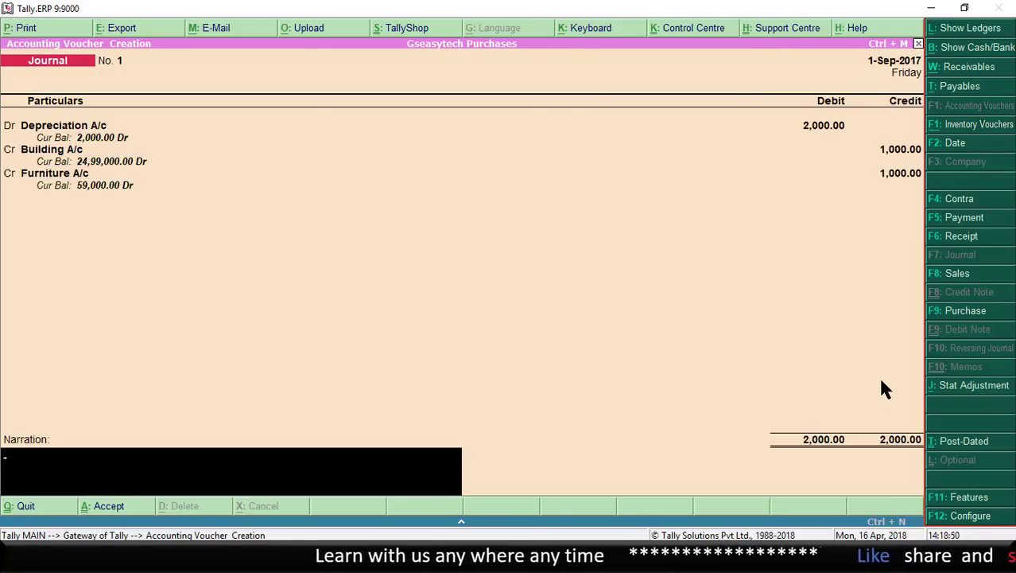
key("Return")
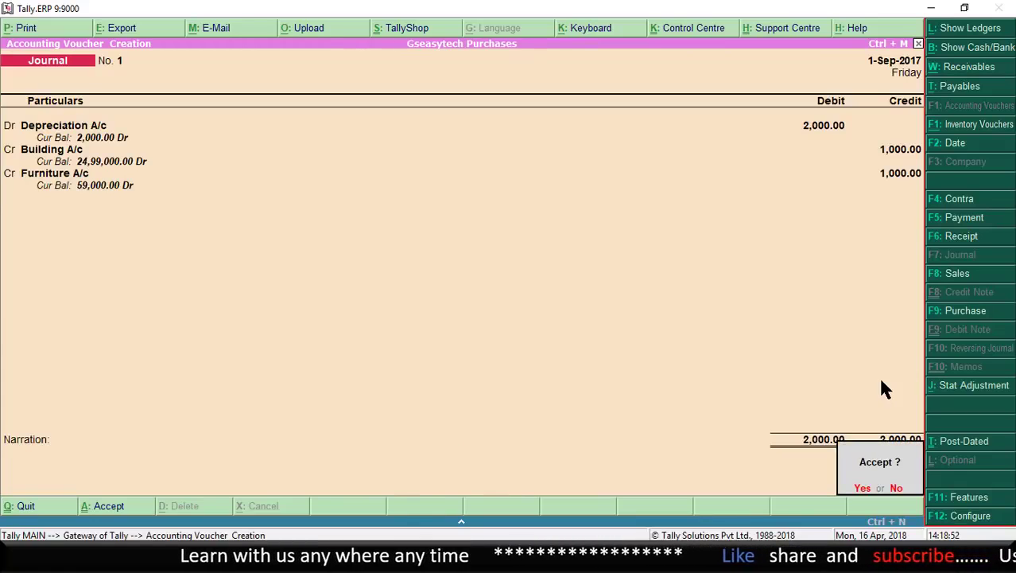
- Accept the depreciation voucher and debit Coco Pvt with 5,000 in a new journal voucher
key("Return")
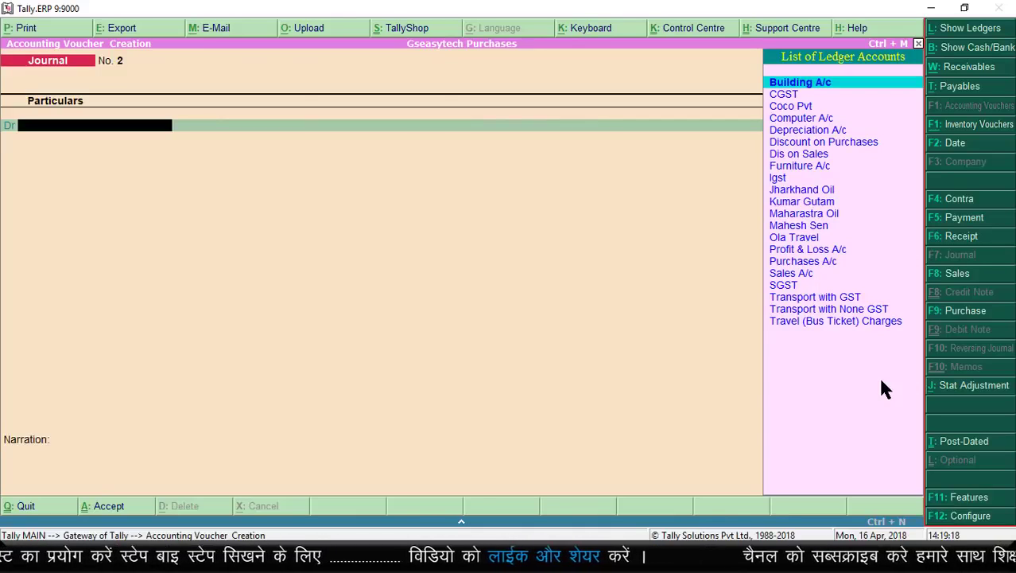
key("Down")
key("Down")
key("Down")
key("Down")
key("Down")
key("Down")
key("Down")
key("Down")
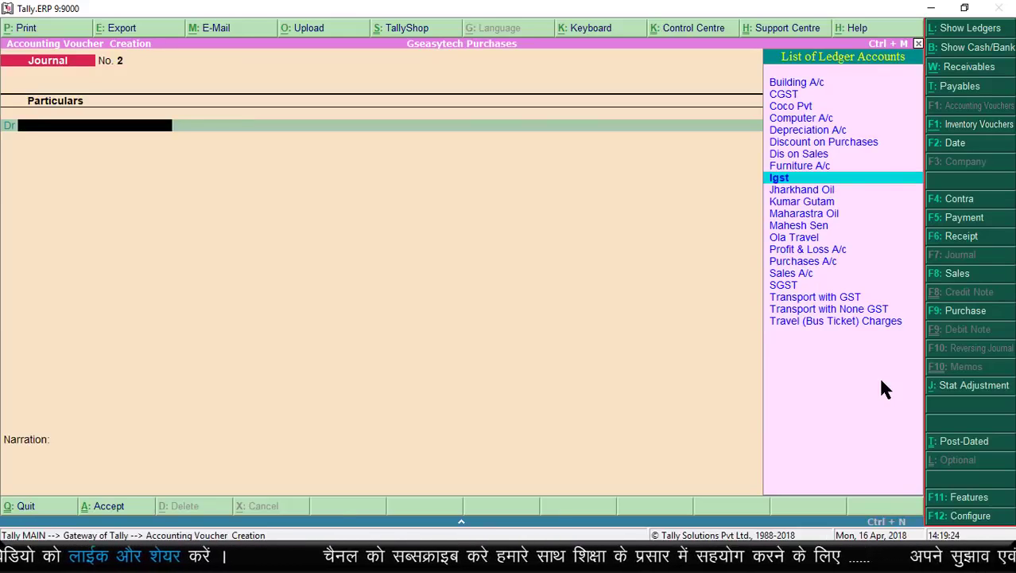
key("Up")
key("Up")
key("Up")
key("Up")
key("Up")
key("Up")
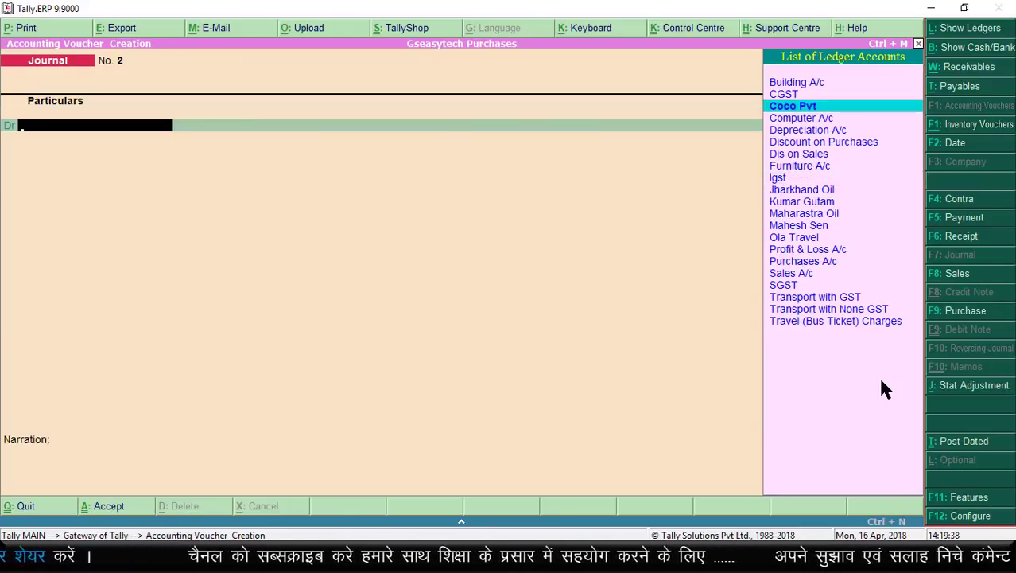
key("Return")
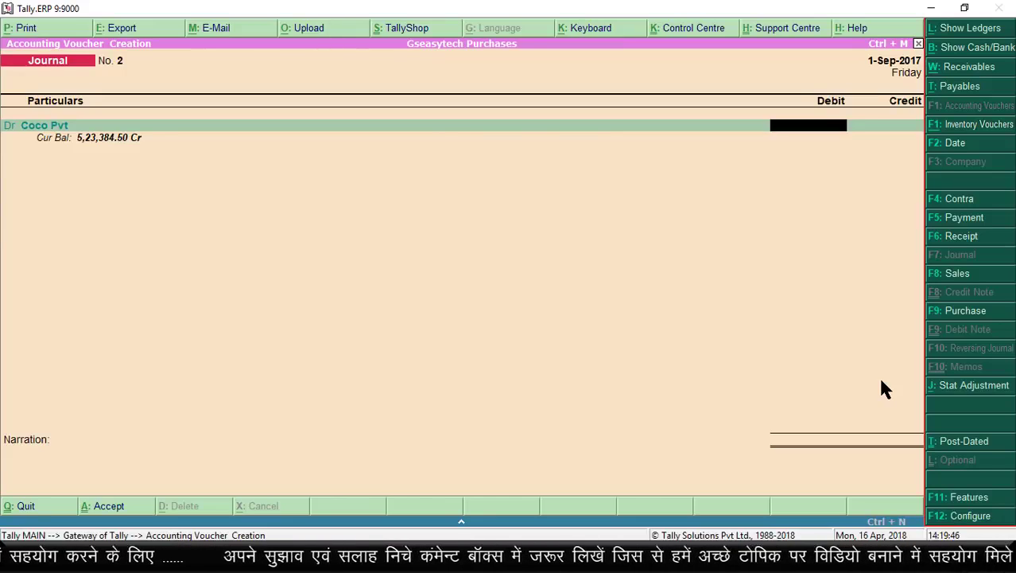
type("5000")
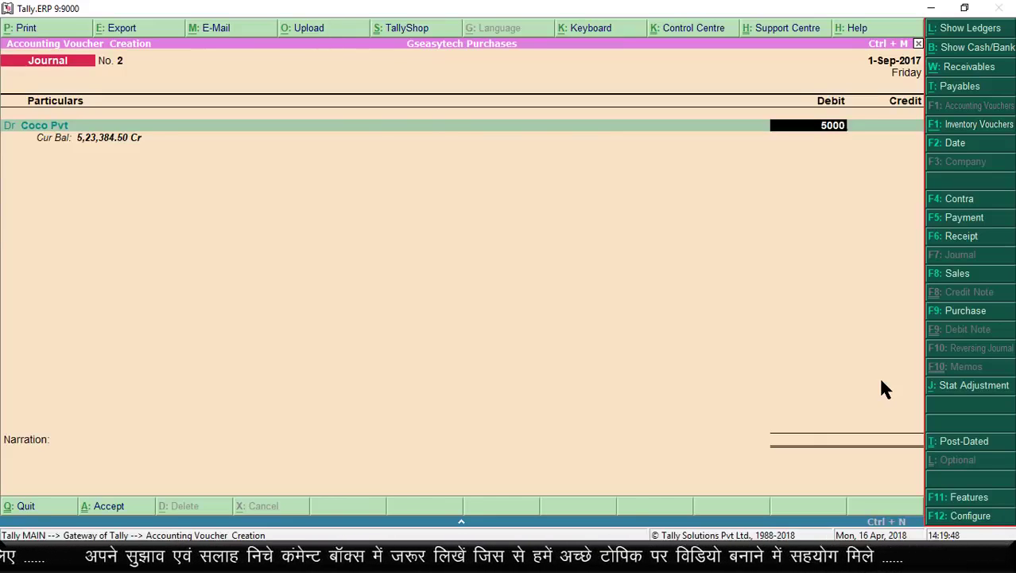
key("Return")
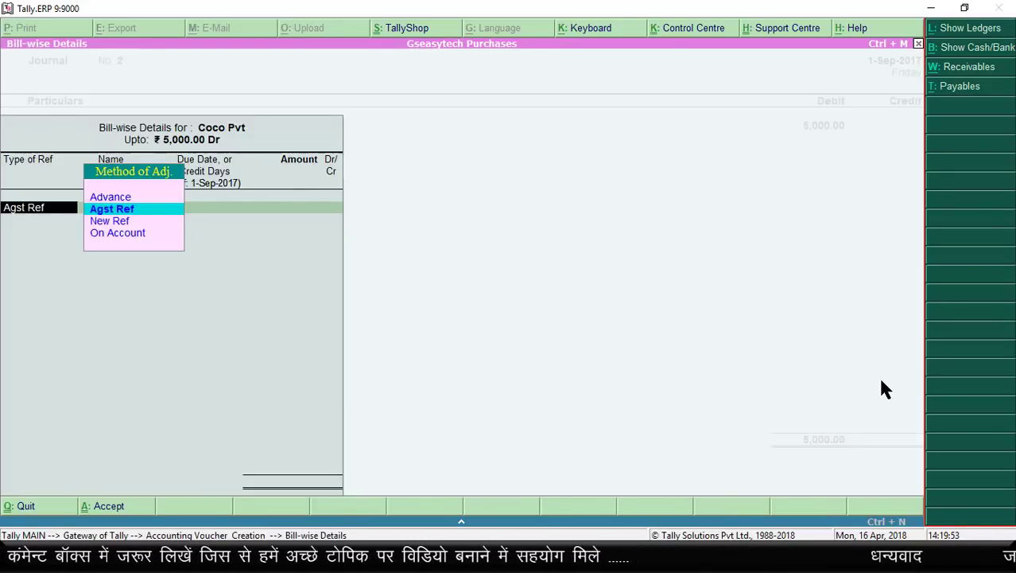
- Allocate Coco Pvt's full 5,000 debit as Agst Ref to the pending bill coco/aug-101
key("Return")
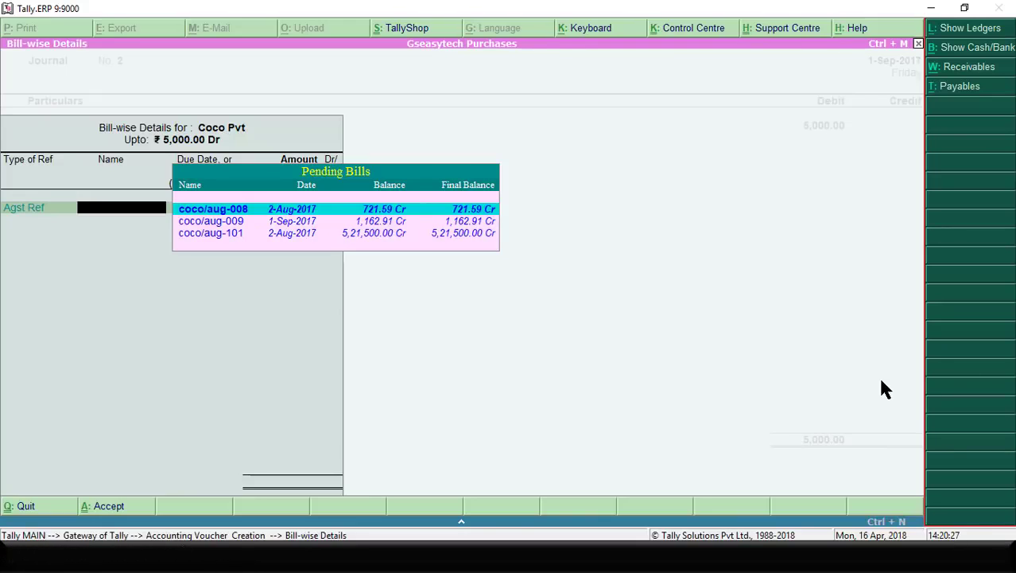
key("Down")
key("Down")
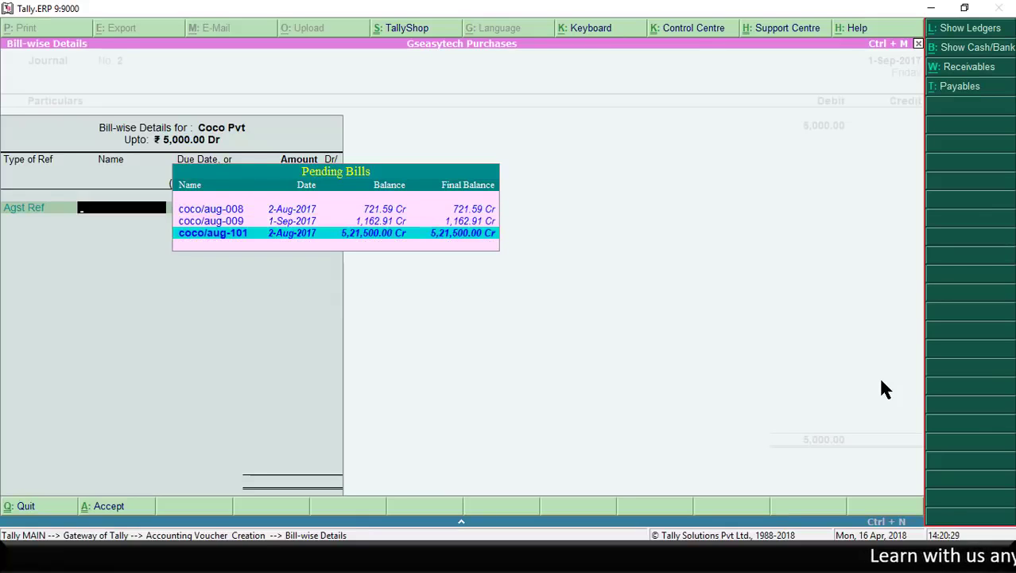
key("Return")
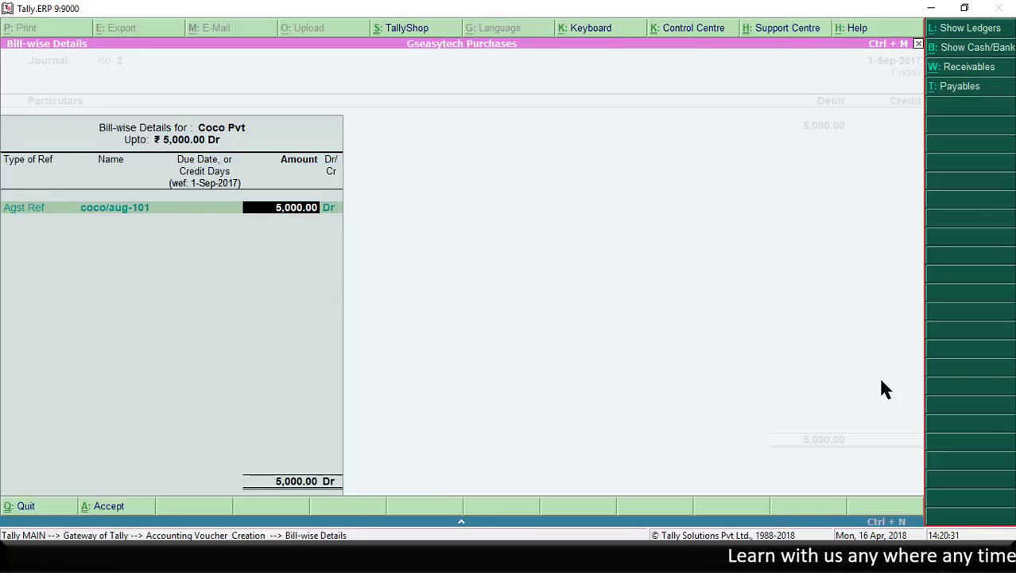
key("Return")
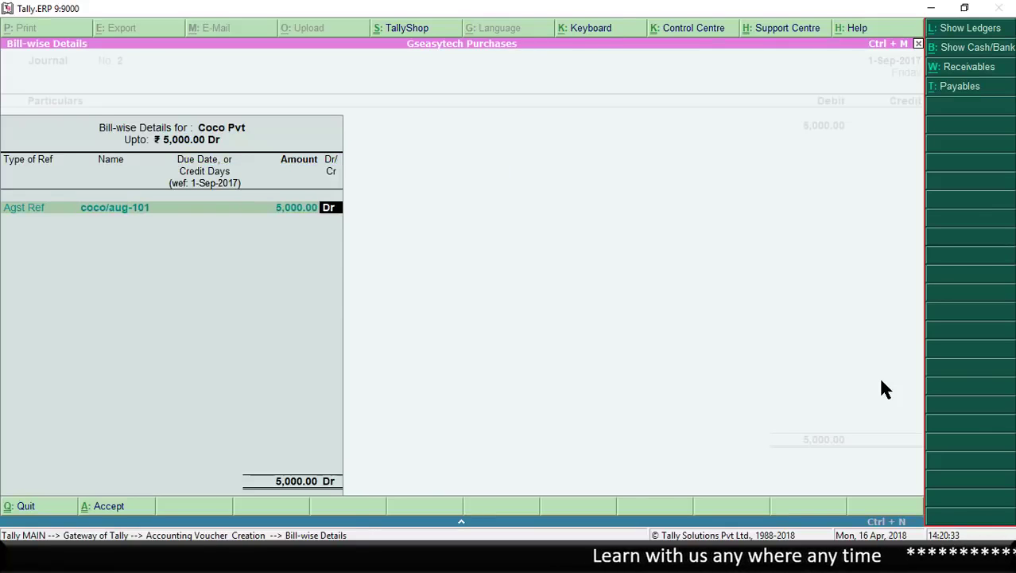
key("Return")
key("Return")
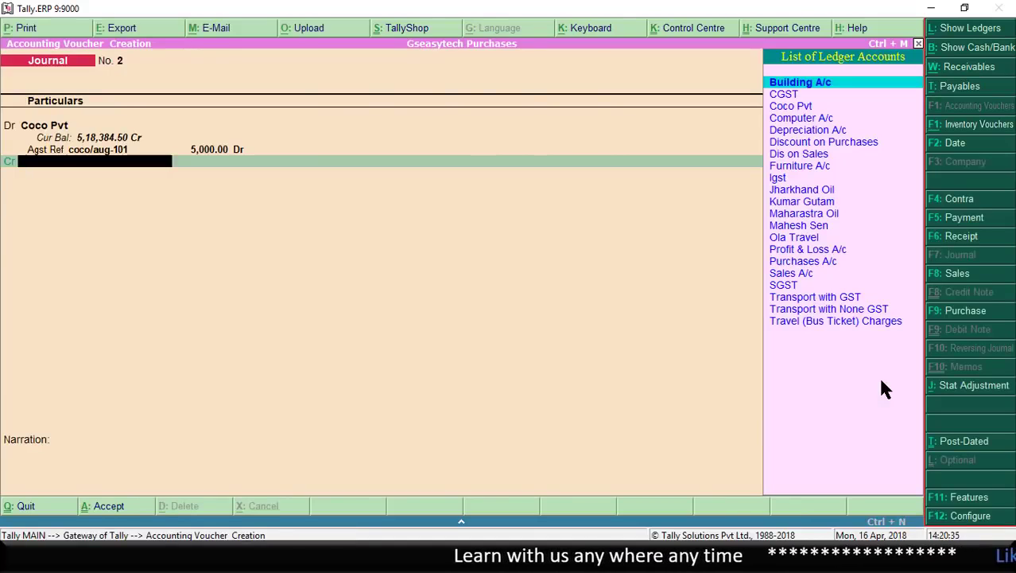
- Credit Maharastra Oil with 5,000 in the journal voucher
key("Down")
key("Down")
key("Down")
key("Down")
key("Down")
key("Down")
key("Down")
key("Down")
key("Down")
key("Down")
key("Down")
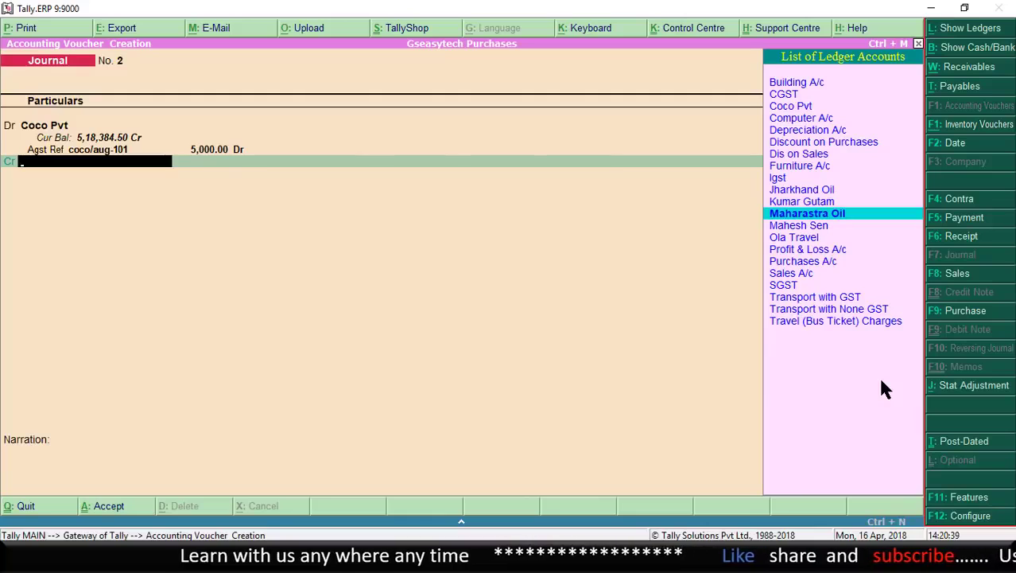
key("Return")
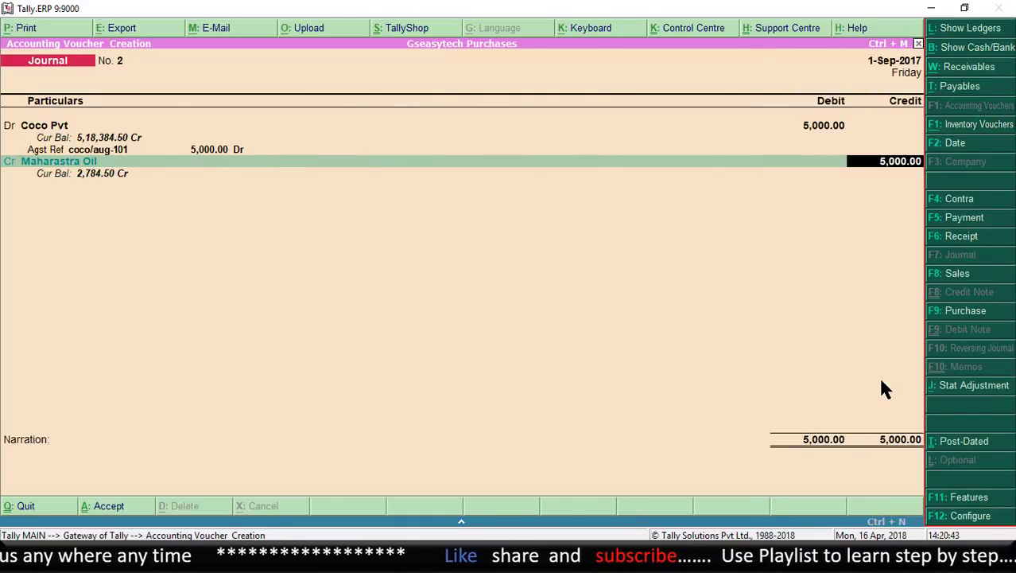
key("Return")
- Allocate Maharastra Oil's credit as Agst Ref to pending bills 2 for 2,058.00 and 6 for 157.50
key("Return")
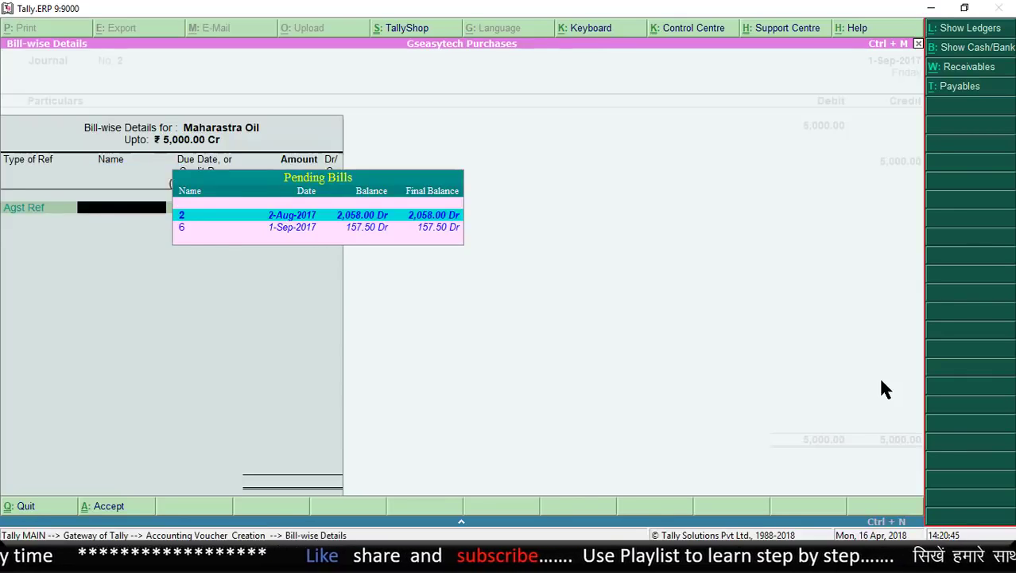
key("Return")
key("Return")
key("Return")
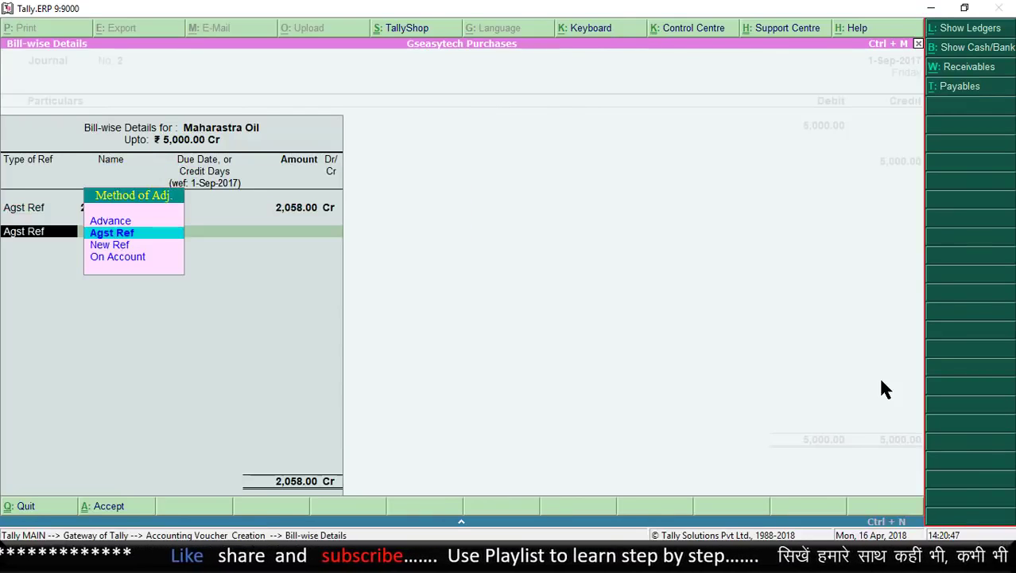
key("Return")
key("Return")
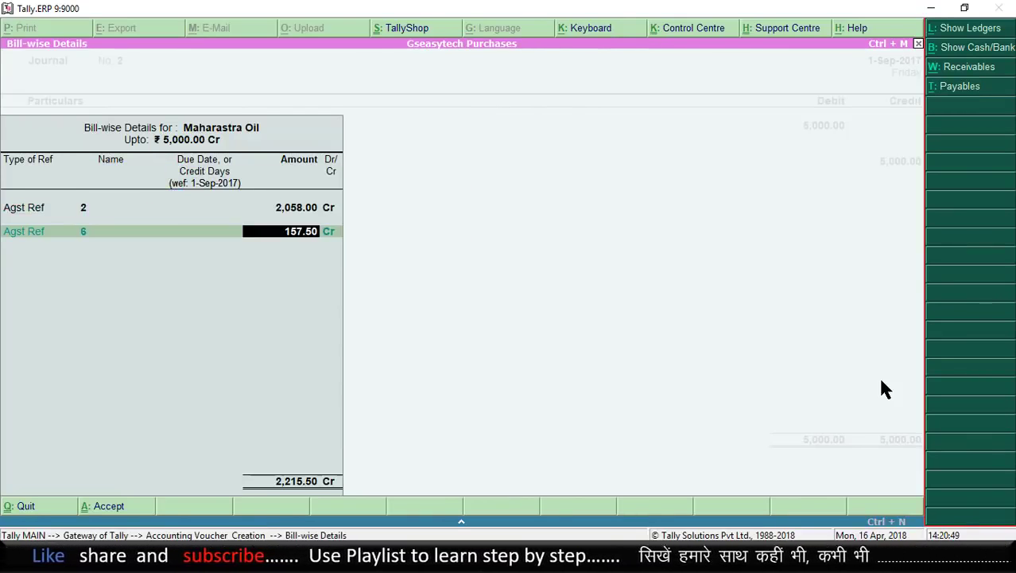
key("Return")
key("Return")
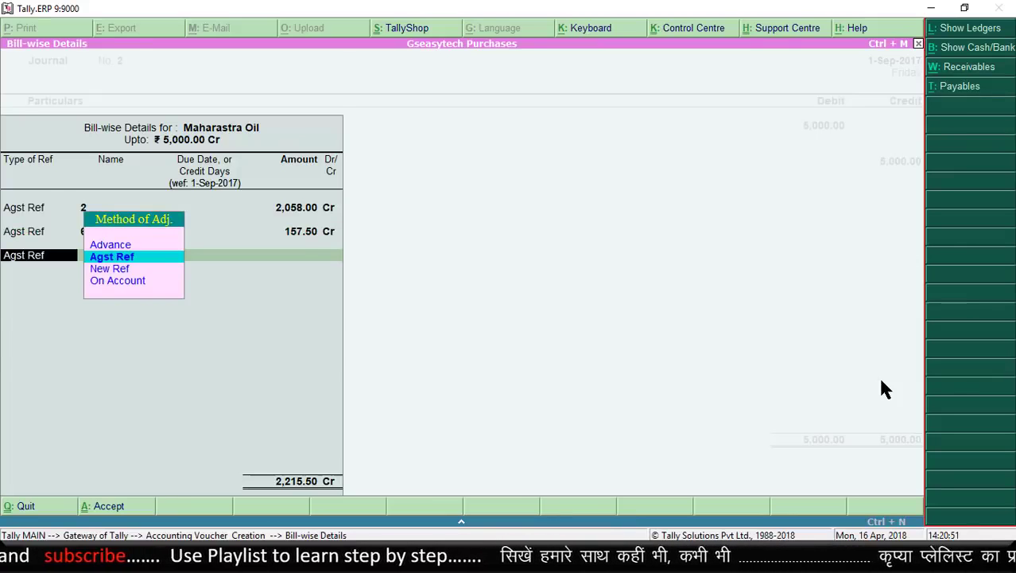
- Allocate Maharastra Oil's remaining 2,784.50 credit as Advance reference 2 and accept the voucher with a blank narration
key("Up")
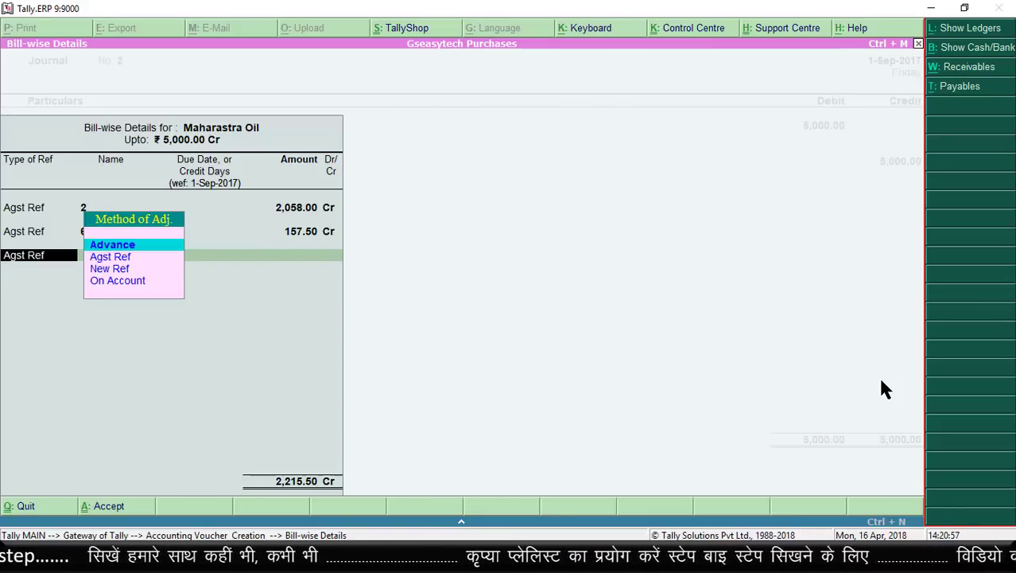
key("Return")
key("Return")
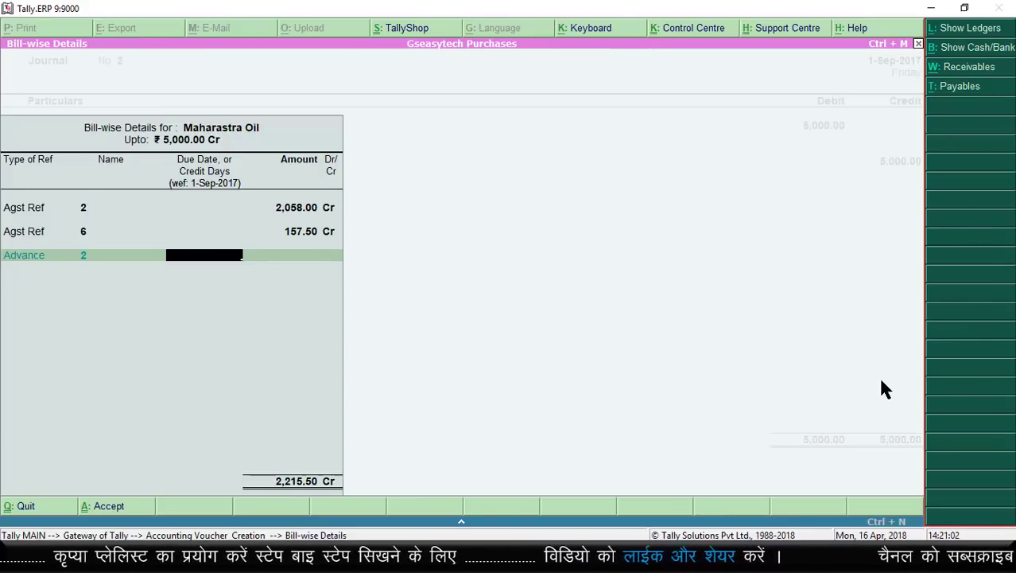
key("Return")
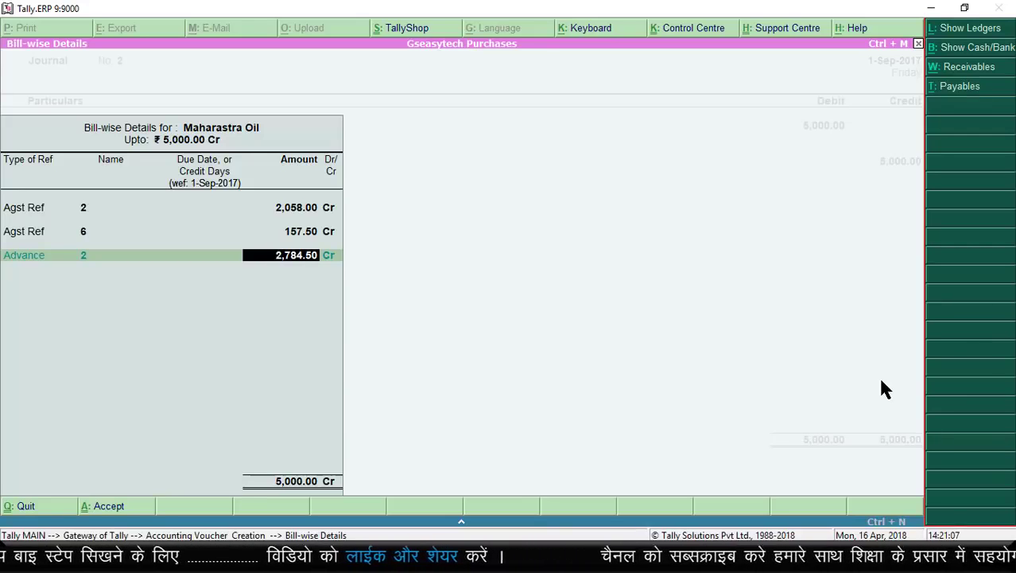
key("Return")
key("Return")
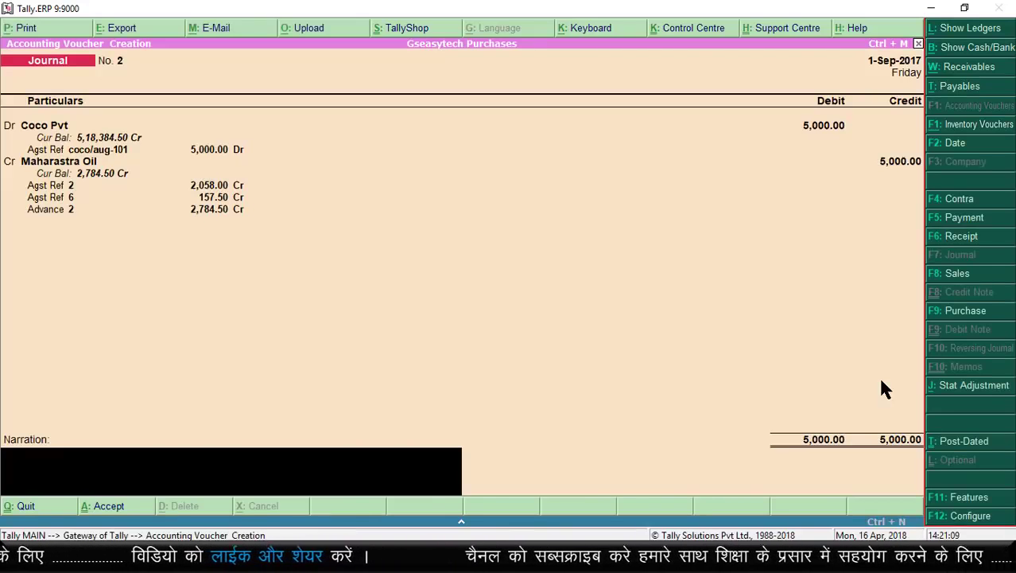
key("Return")
key("Return")
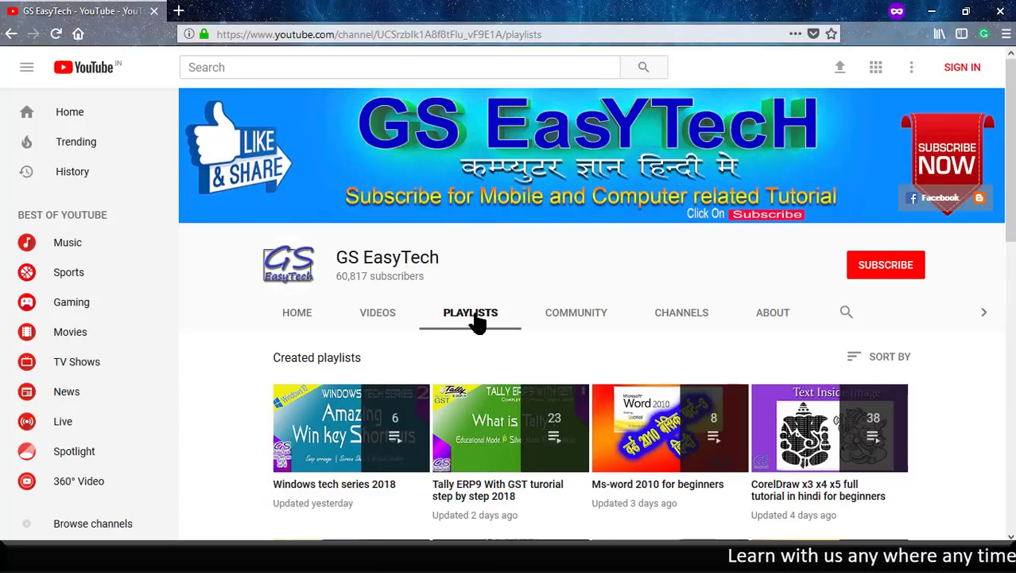
- Look through the created playlists on the GS EasyTech channel on YouTube
scroll(493, 318, "down", 2)
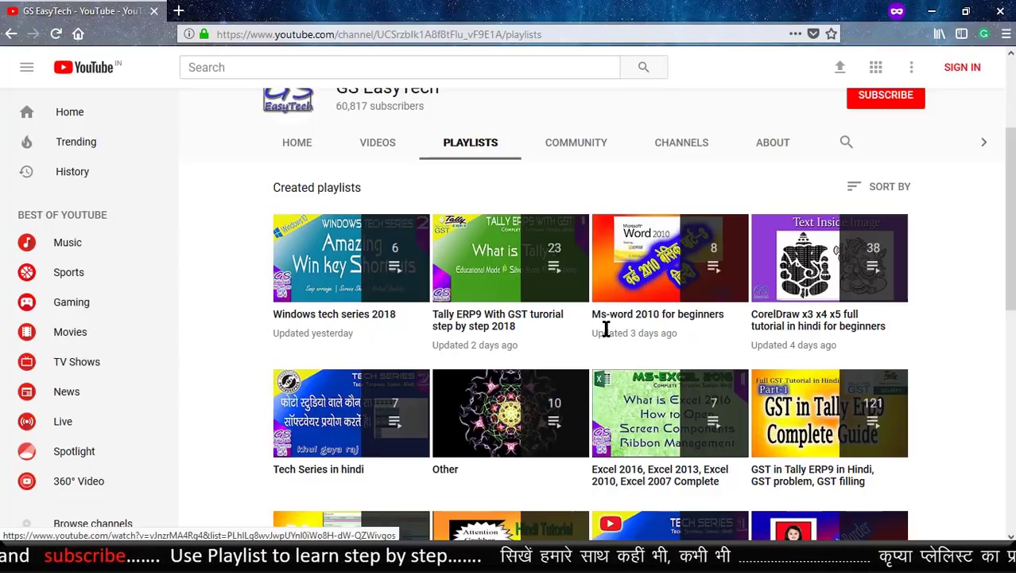
scroll(661, 329, "down", 2)
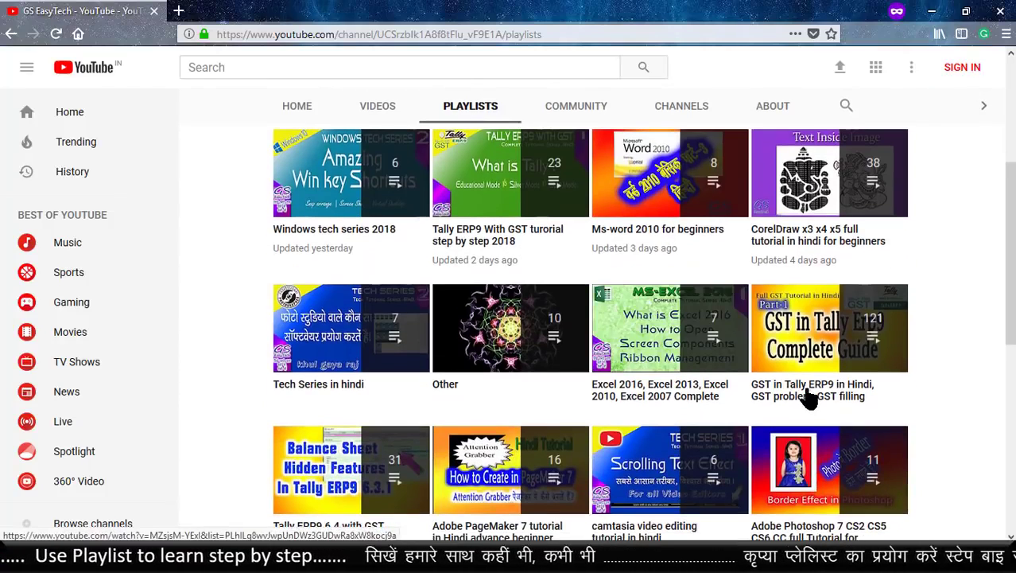
scroll(824, 398, "down", 4)
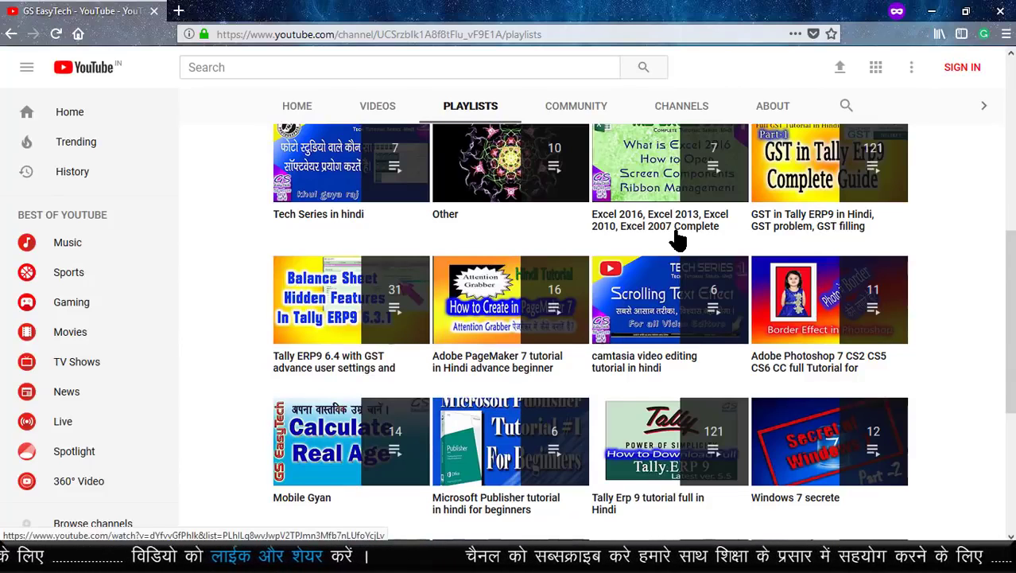
scroll(678, 239, "up", 2)
scroll(847, 203, "up", 4)
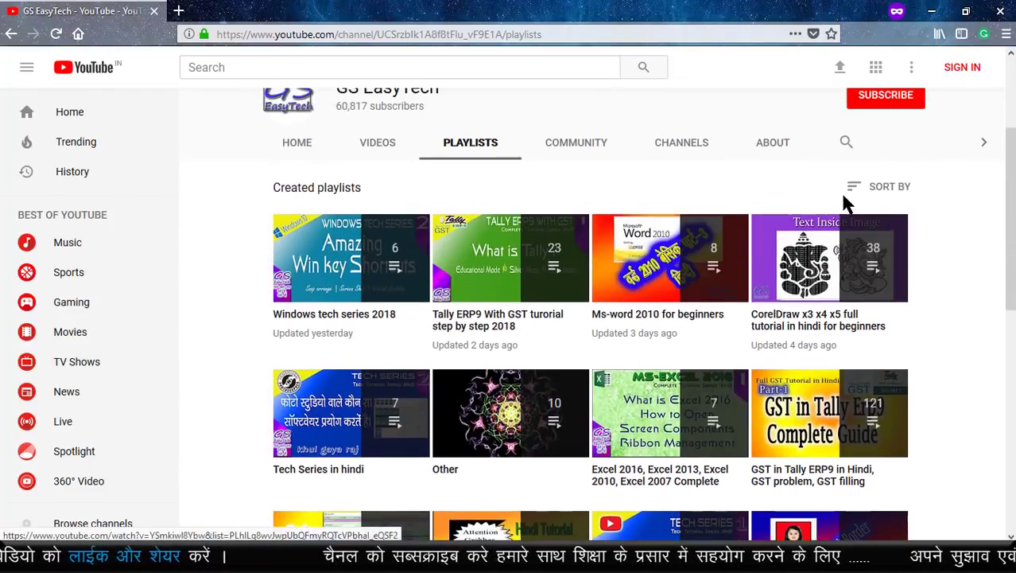